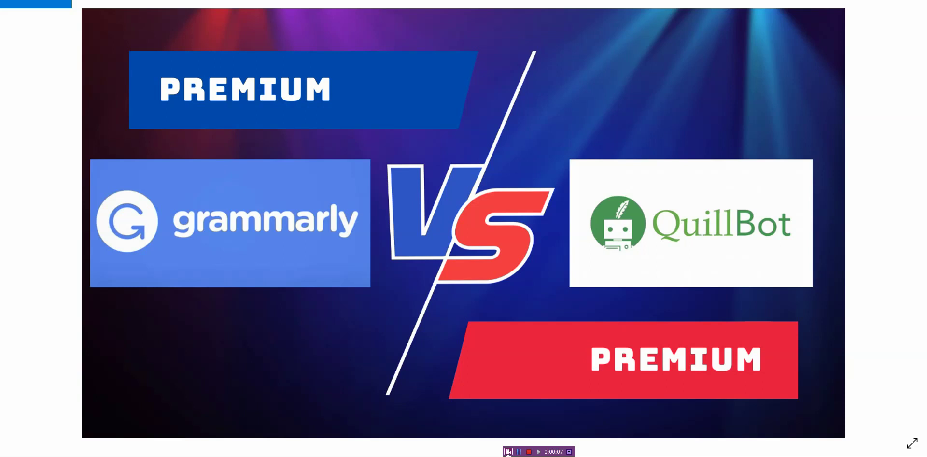
pyautogui.click(418, 430)
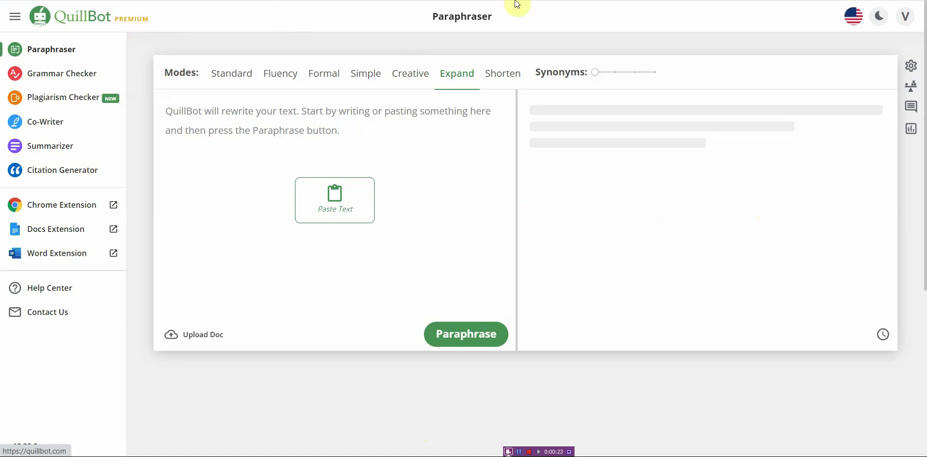
pyautogui.click(700, 8)
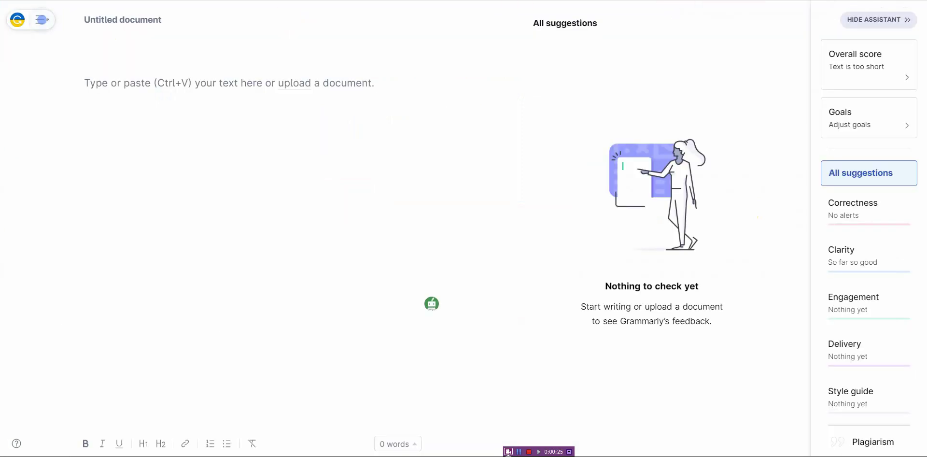
pyautogui.click(38, 19)
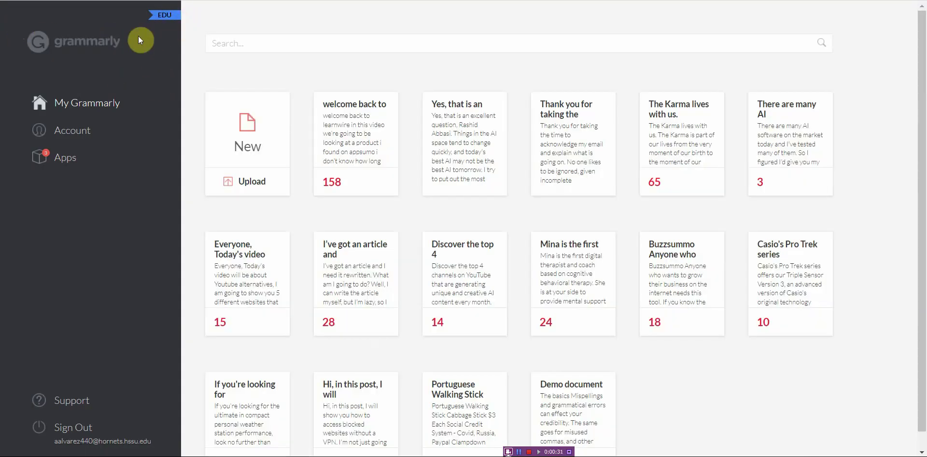
pyautogui.hotkey('ctrl', 'Tab')
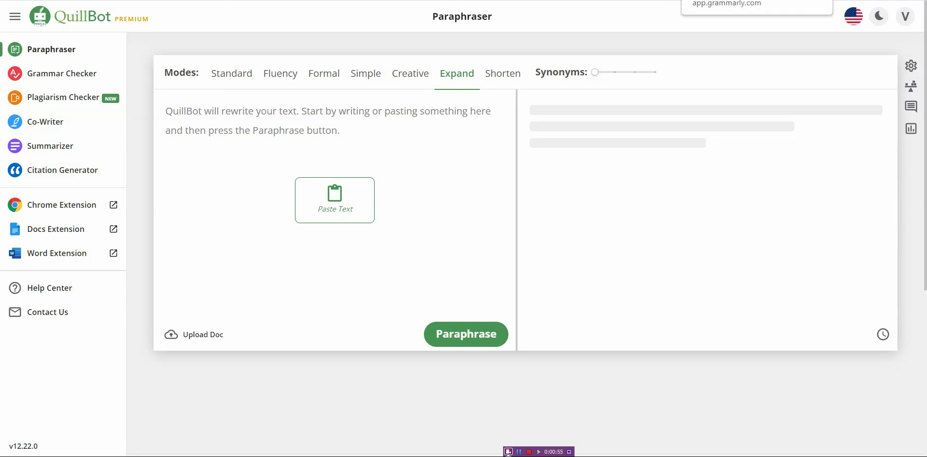
pyautogui.click(686, 0)
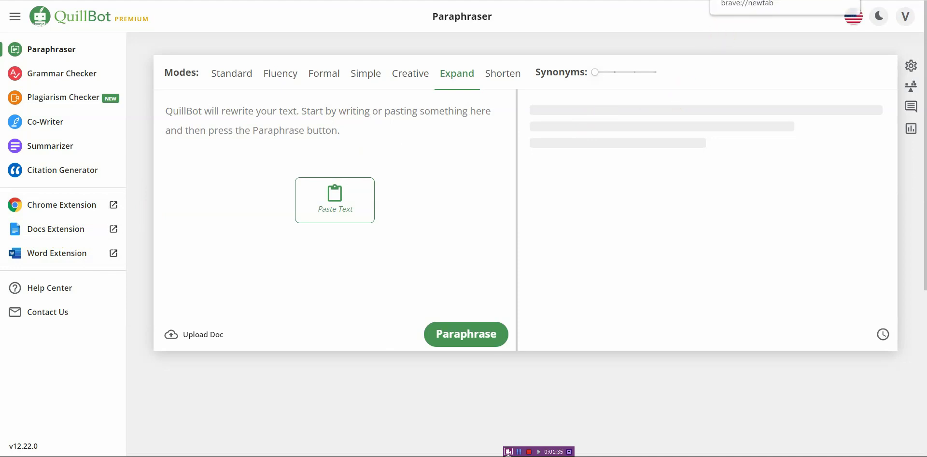
# Step: Copy the full Prepaid Credit Cards Disadvantages article body from the Free PLR Article site
pyautogui.hotkey('ctrl', 't')
pyautogui.hotkey('ctrl', 'Tab')
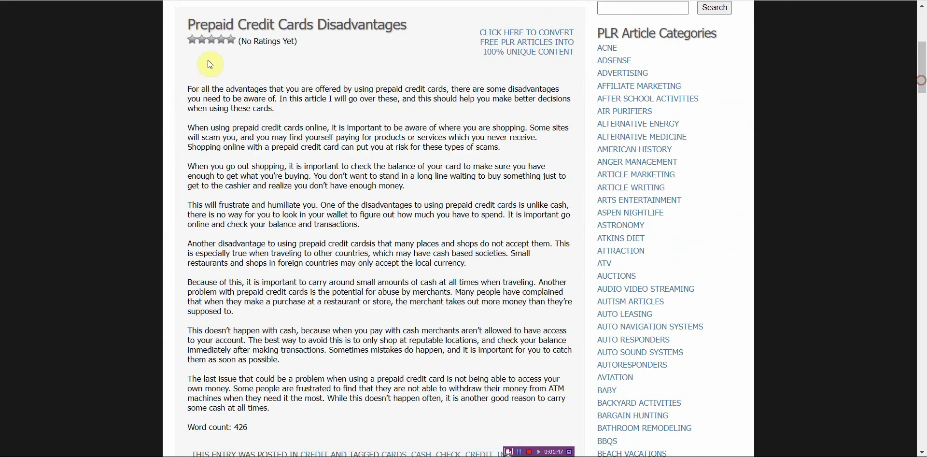
pyautogui.moveTo(186, 83); pyautogui.dragTo(293, 416)
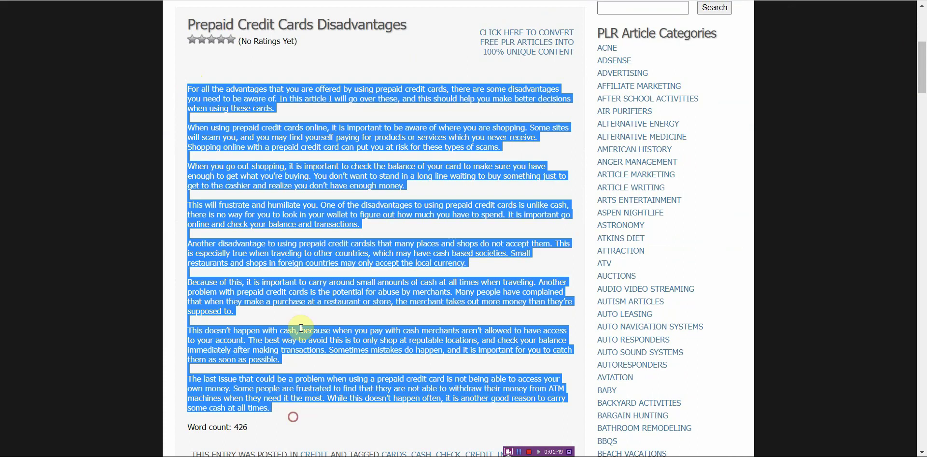
pyautogui.rightClick(303, 245)
pyautogui.click(330, 253)
pyautogui.hotkey('ctrl', 'Tab')
pyautogui.hotkey('ctrl', 'Tab')
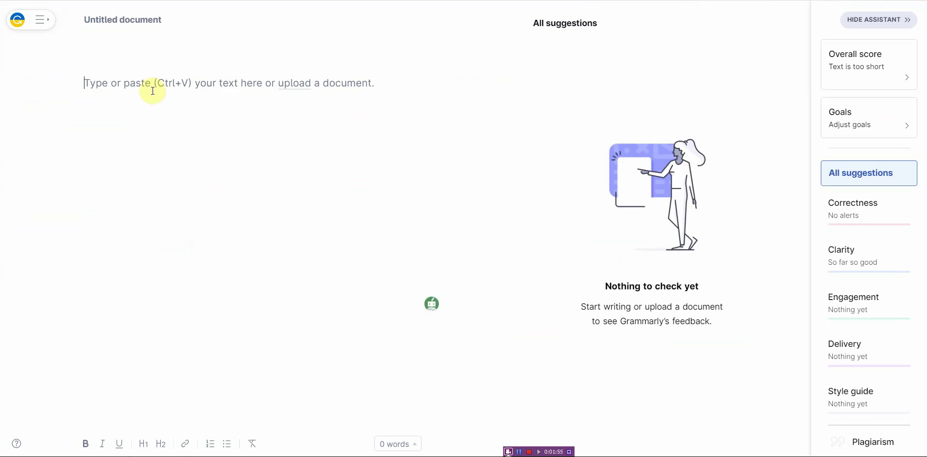
# Step: Paste the prepaid credit cards article into the blank document and keep the default writing goals
pyautogui.click(158, 84)
pyautogui.hotkey('ctrl', 'v')
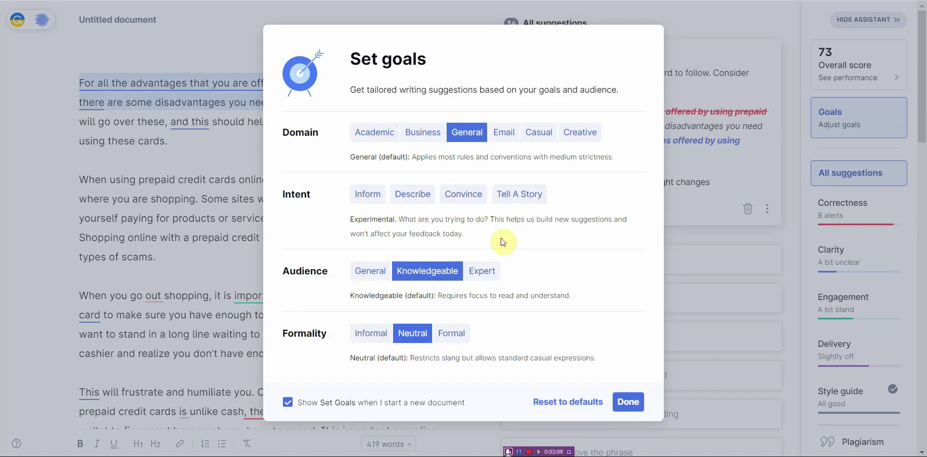
pyautogui.click(629, 402)
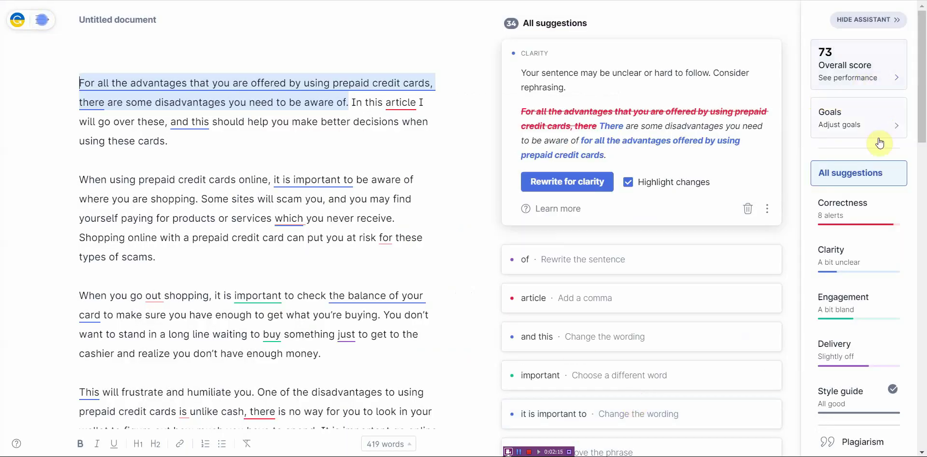
# Step: Run a Plagiarism check on the pasted 419-word article
pyautogui.moveTo(923, 123); pyautogui.dragTo(923, 156)
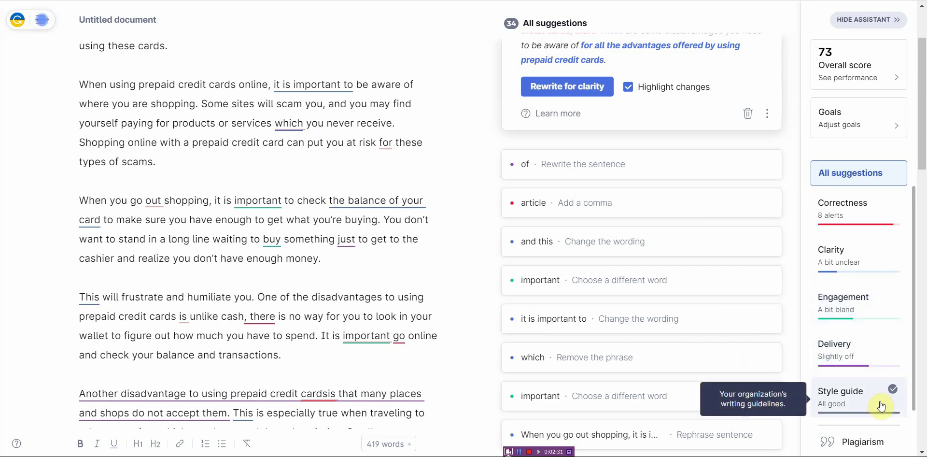
pyautogui.click(874, 451)
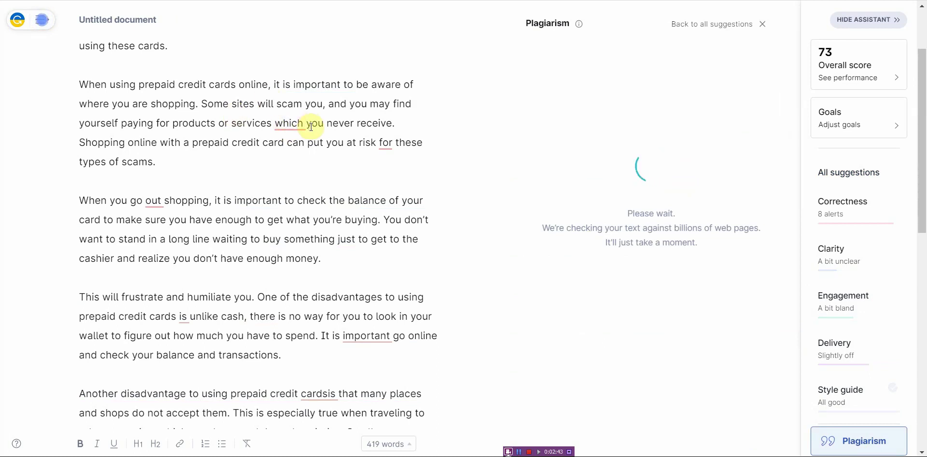
# Step: Once the 100% web-match result appears, view the Performance report behind the overall score 73
pyautogui.scroll(2, 353, 137)
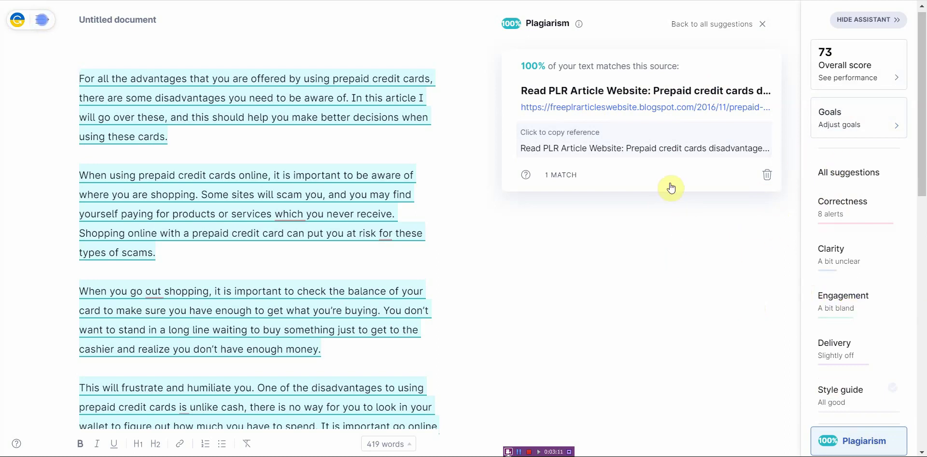
pyautogui.click(859, 73)
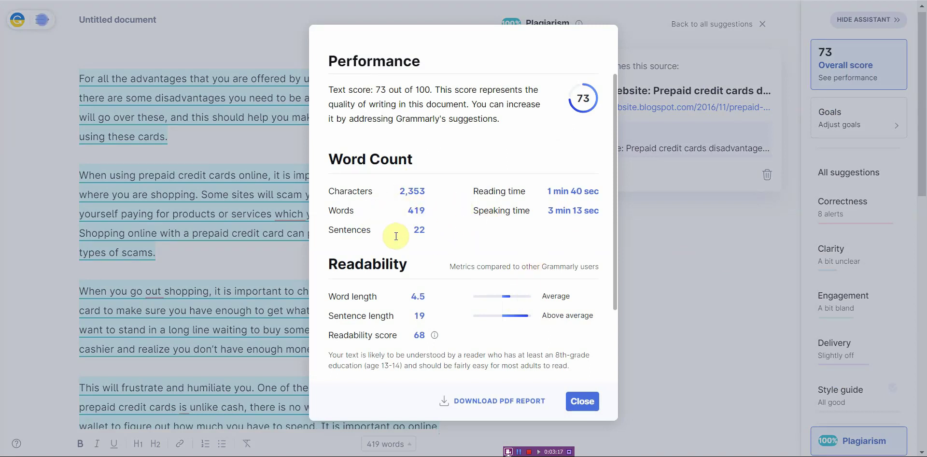
# Step: Close the Performance report and return from plagiarism results to all 34 writing suggestions
pyautogui.click(735, 275)
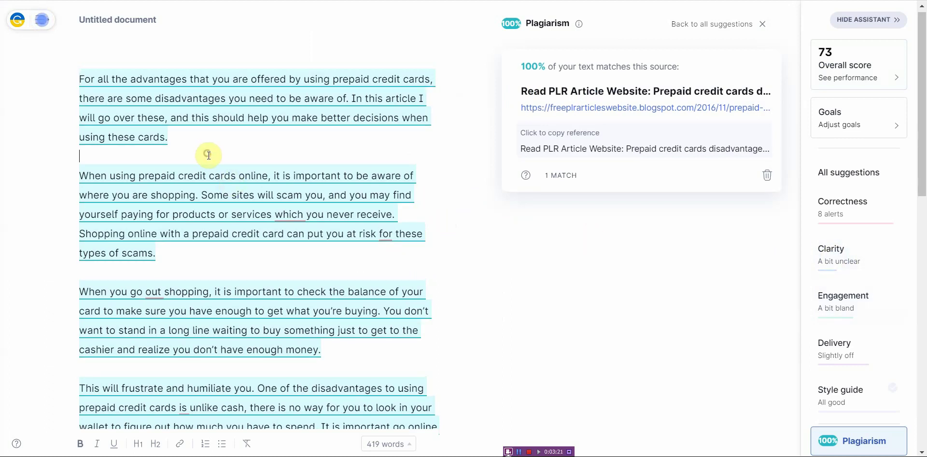
pyautogui.click(863, 73)
pyautogui.click(583, 401)
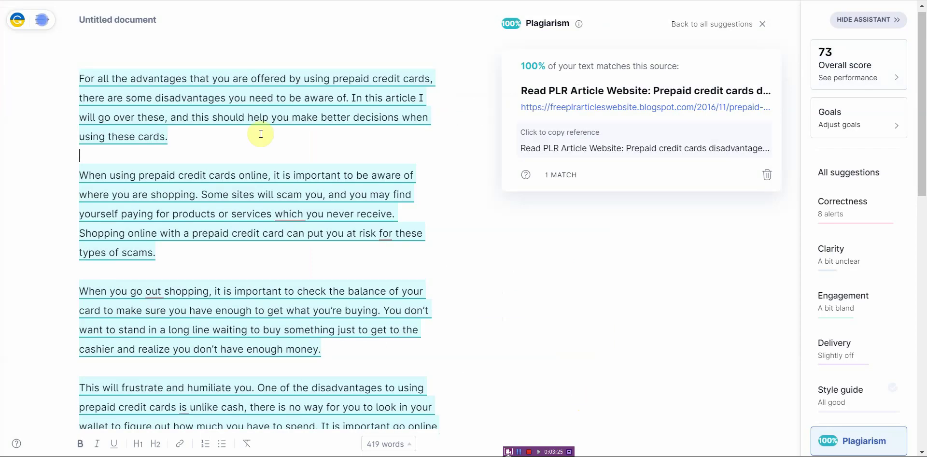
pyautogui.click(835, 433)
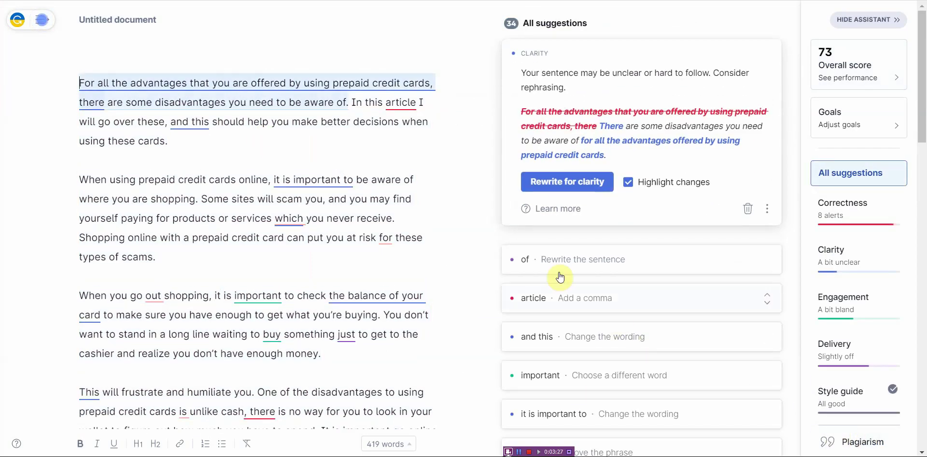
pyautogui.click(226, 150)
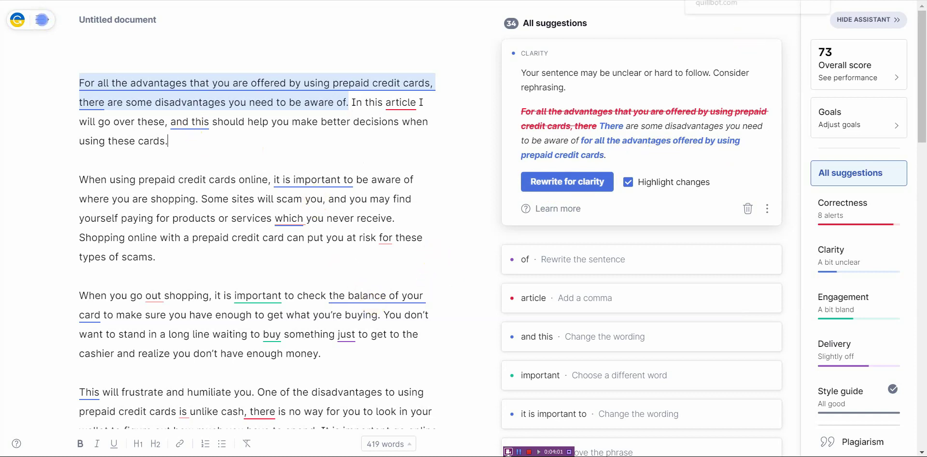
# Step: Paste the article into QuillBot's Grammar Checker
pyautogui.hotkey('ctrl', 'Tab')
pyautogui.click(235, 111)
pyautogui.click(91, 76)
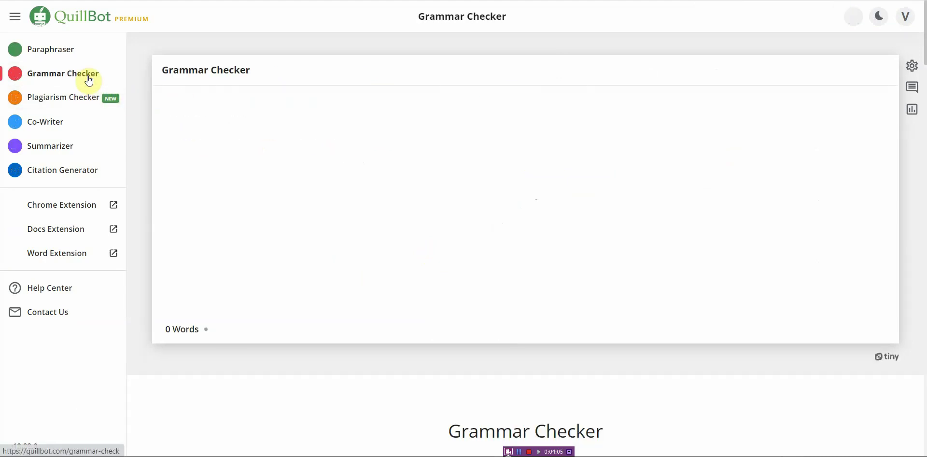
pyautogui.click(209, 115)
pyautogui.hotkey('ctrl', 'v')
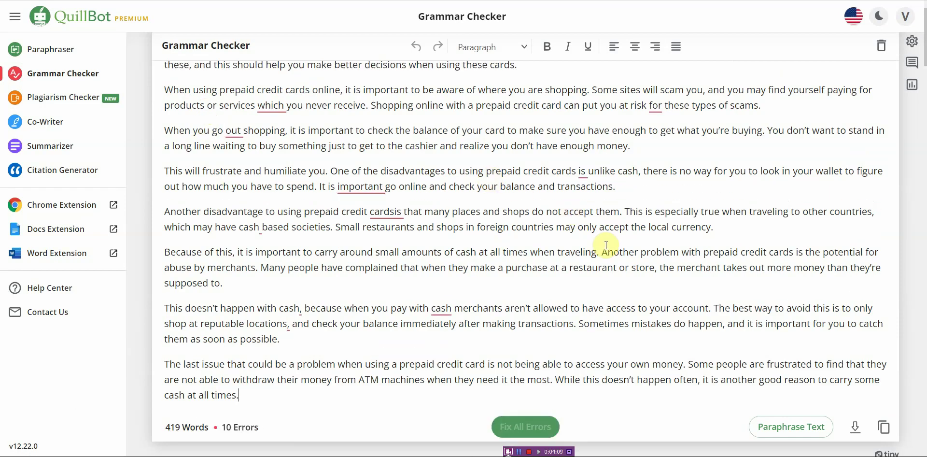
# Step: Fix all 10 flagged grammar errors and copy the corrected 419-word article
pyautogui.scroll(3, 604, 246)
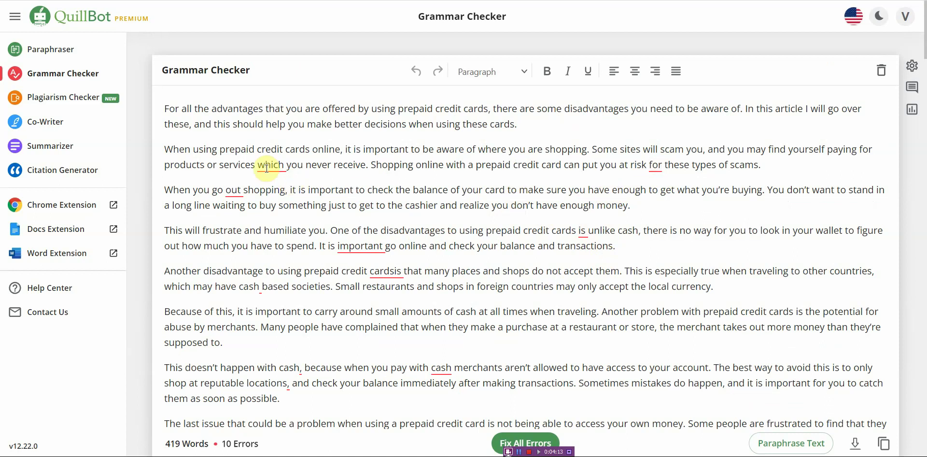
pyautogui.moveTo(361, 251)
pyautogui.scroll(-5, 845, 164)
pyautogui.scroll(5, 844, 165)
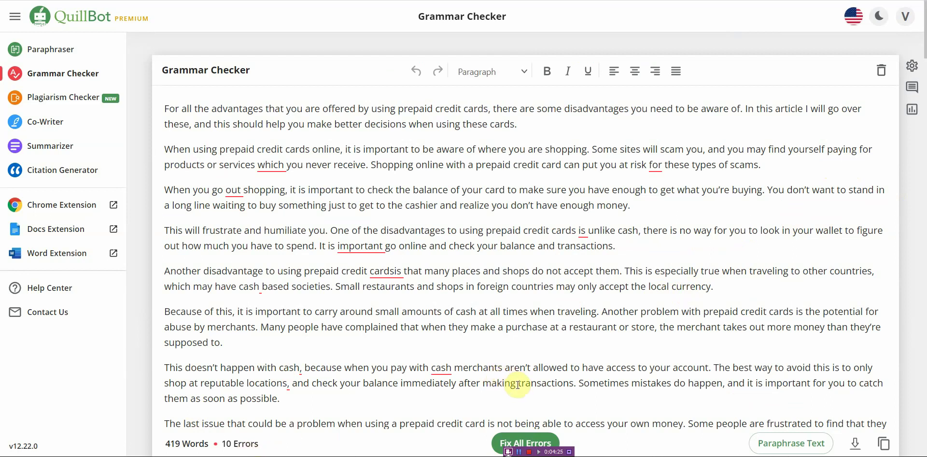
pyautogui.click(526, 442)
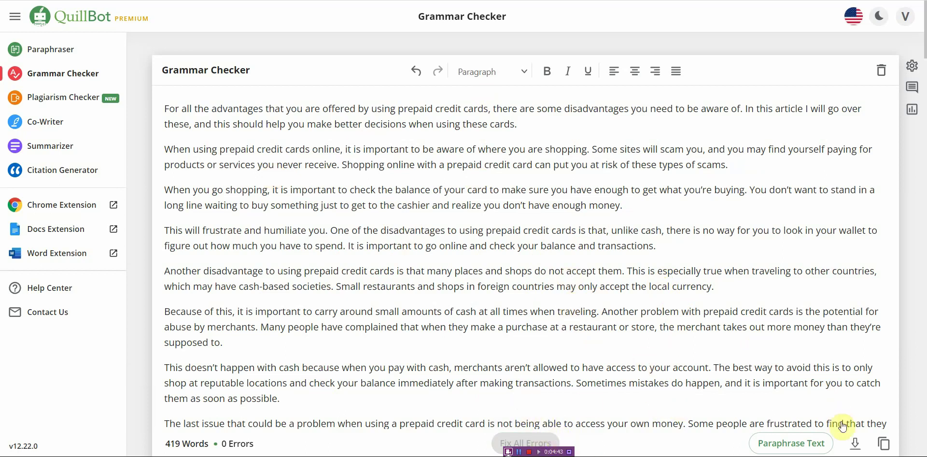
pyautogui.click(882, 444)
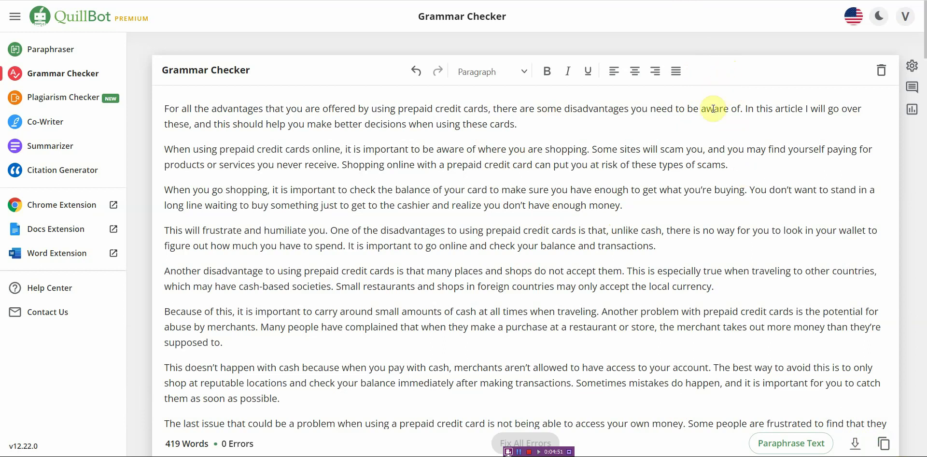
pyautogui.click(767, 6)
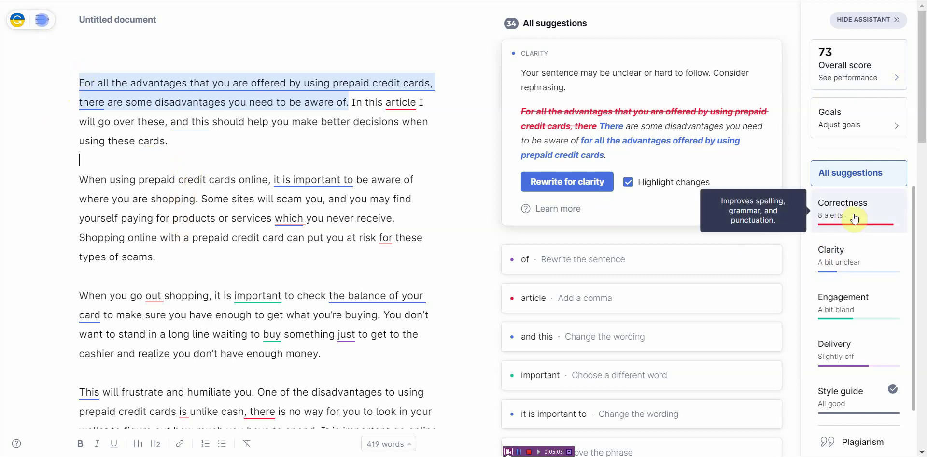
# Step: Select all the article text in the Grammarly document and delete it
pyautogui.click(99, 52)
pyautogui.moveTo(100, 52); pyautogui.dragTo(369, 314)
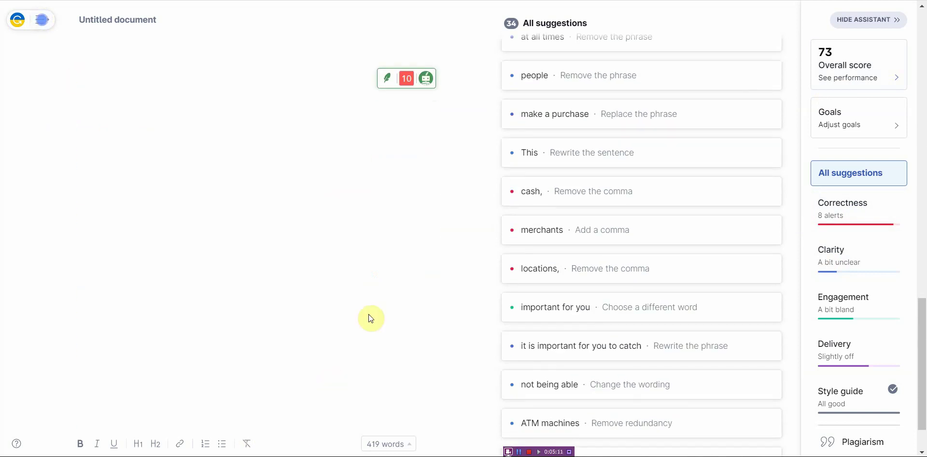
pyautogui.press('BackSpace')
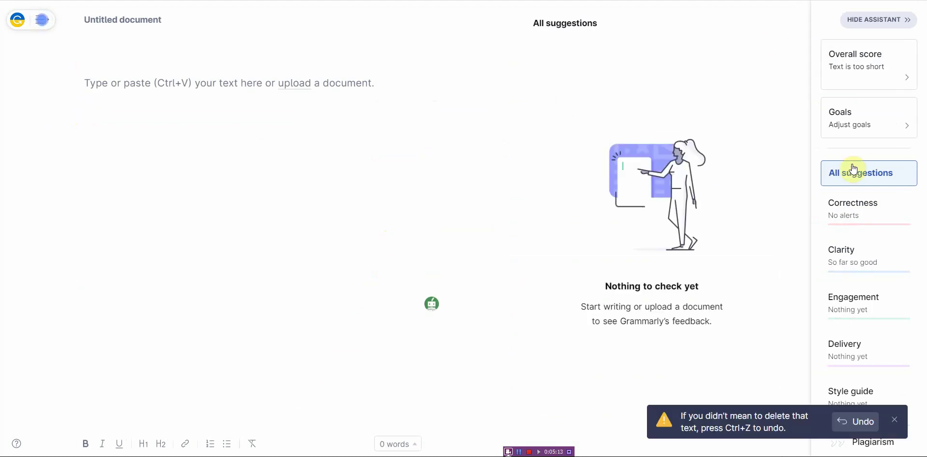
# Step: Undo the deletion so the article is rechecked at score 78, then go back to QuillBot
pyautogui.hotkey('ctrl', 'z')
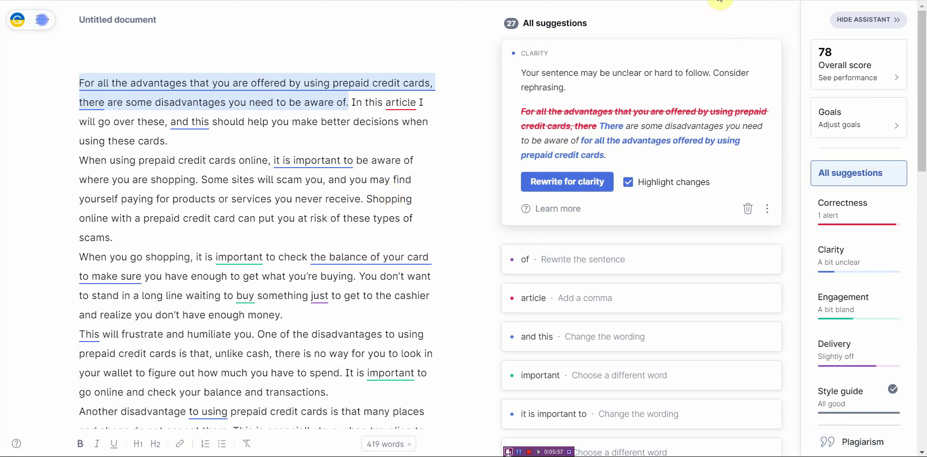
pyautogui.hotkey('ctrl', 'Tab')
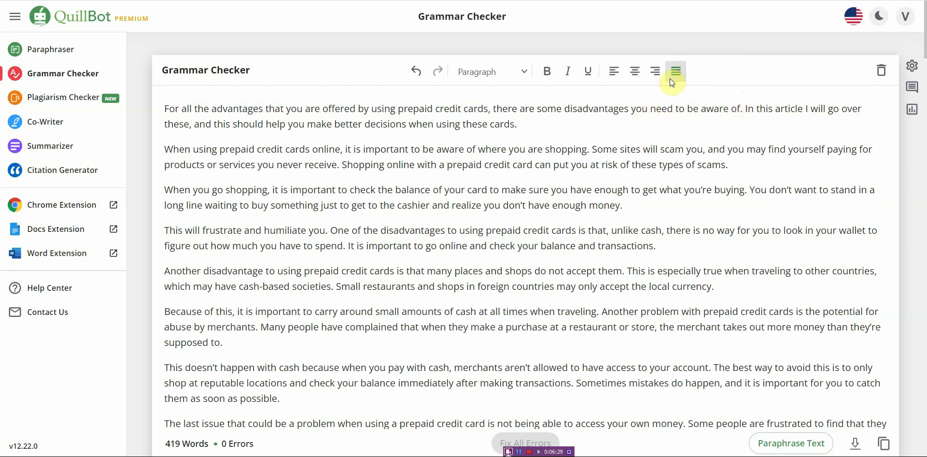
# Step: Paste the copied article into QuillBot's Plagiarism Checker and scan it
pyautogui.hotkey('alt', 'Tab')
pyautogui.hotkey('alt', 'Tab')
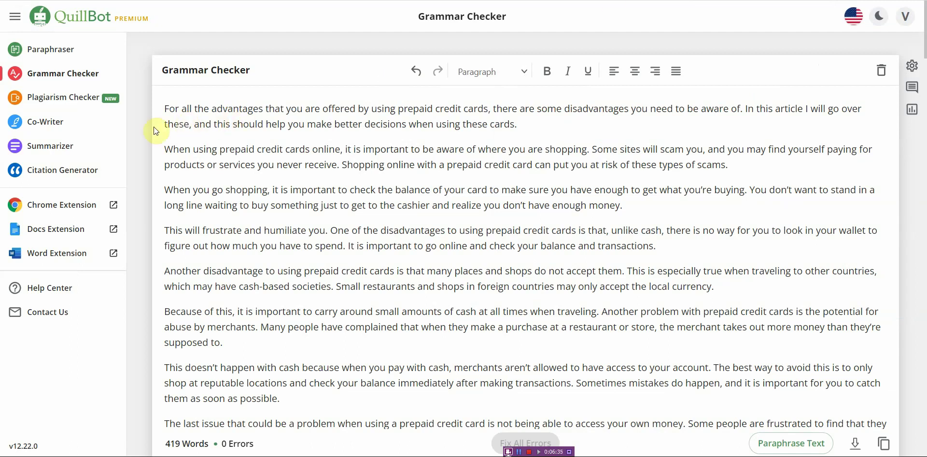
pyautogui.click(71, 98)
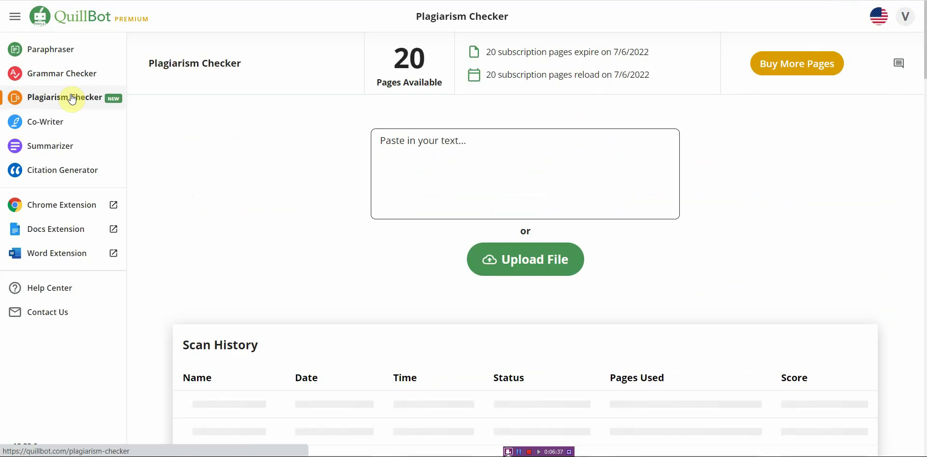
pyautogui.click(416, 151)
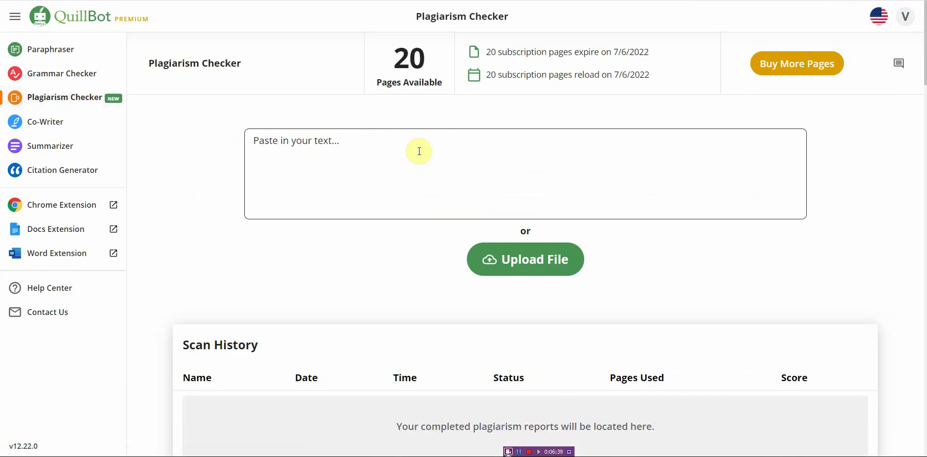
pyautogui.hotkey('ctrl', 'v')
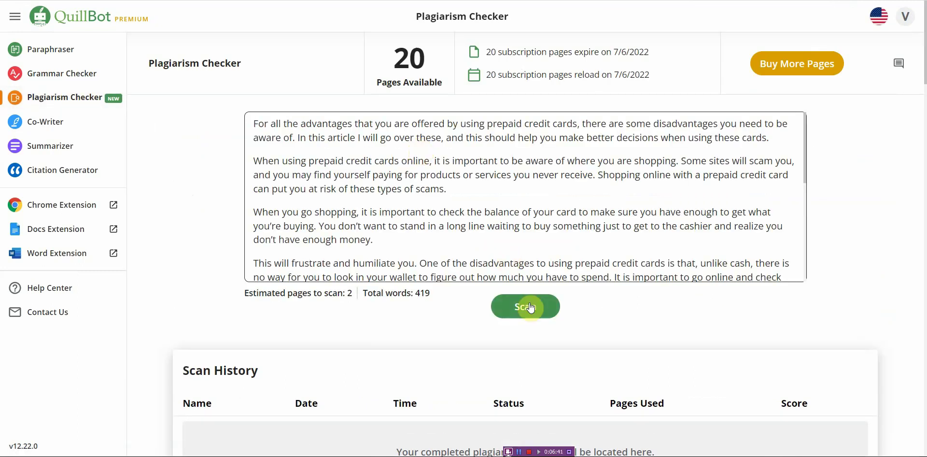
pyautogui.click(524, 305)
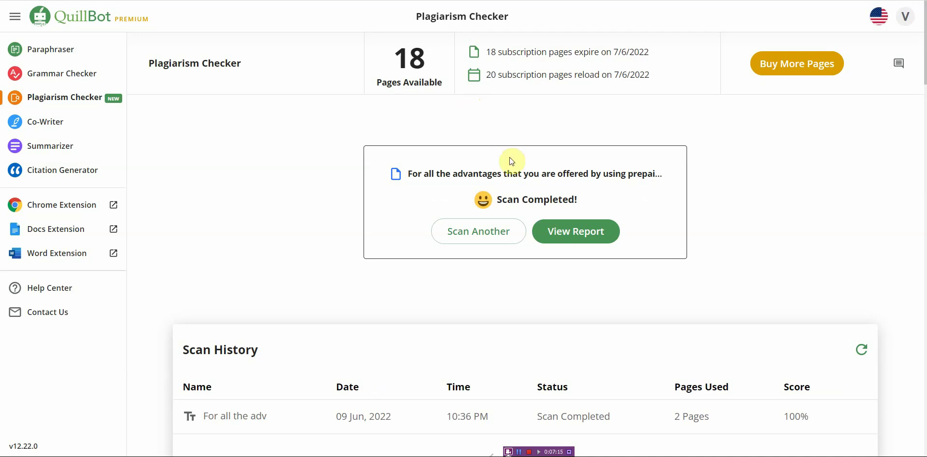
# Step: Review the full report's 2 matching sources and 419 similar words
pyautogui.click(597, 237)
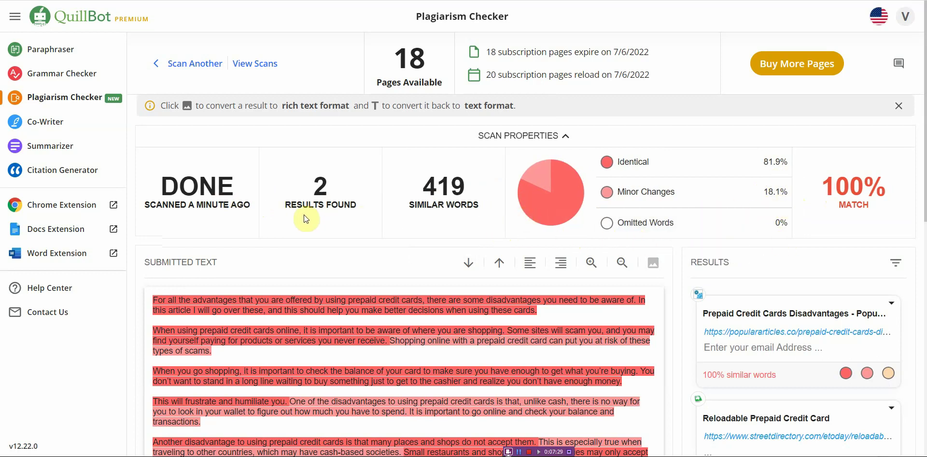
pyautogui.scroll(-10, 740, 234)
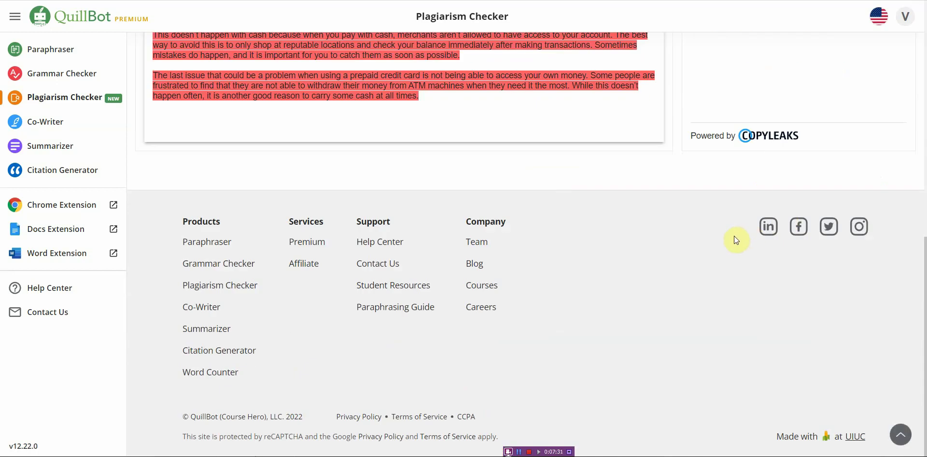
pyautogui.scroll(10, 738, 236)
pyautogui.scroll(-5, 921, 216)
pyautogui.scroll(-2, 913, 348)
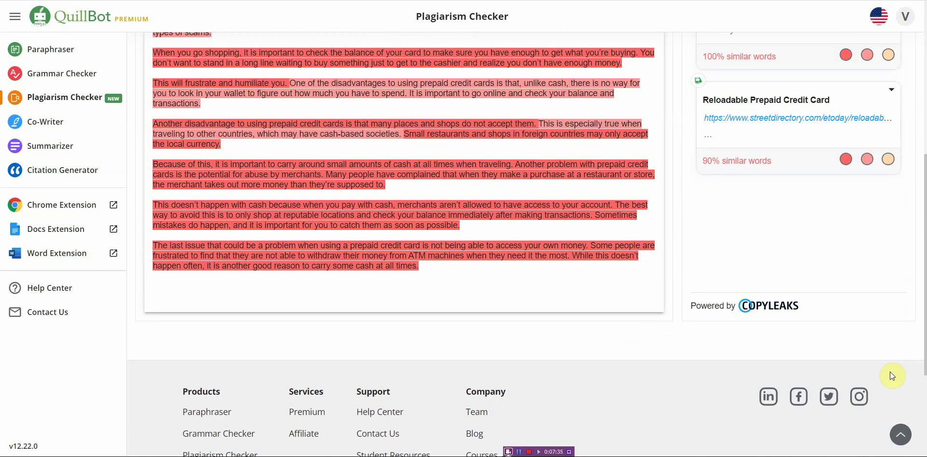
pyautogui.scroll(4, 892, 375)
pyautogui.scroll(3, 922, 290)
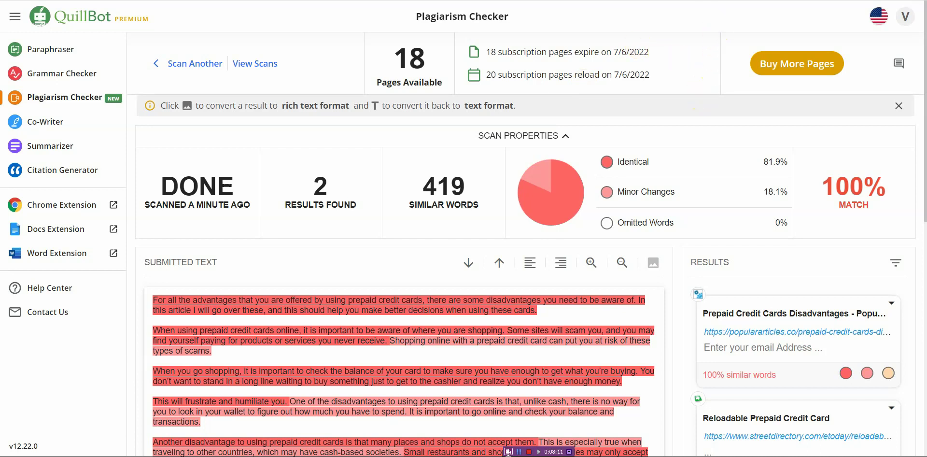
# Step: Compare Grammarly's pricing plans, Premium from $12.00 a month, with QuillBot's plan page
pyautogui.hotkey('ctrl', 'Tab')
pyautogui.hotkey('ctrl', 'Tab')
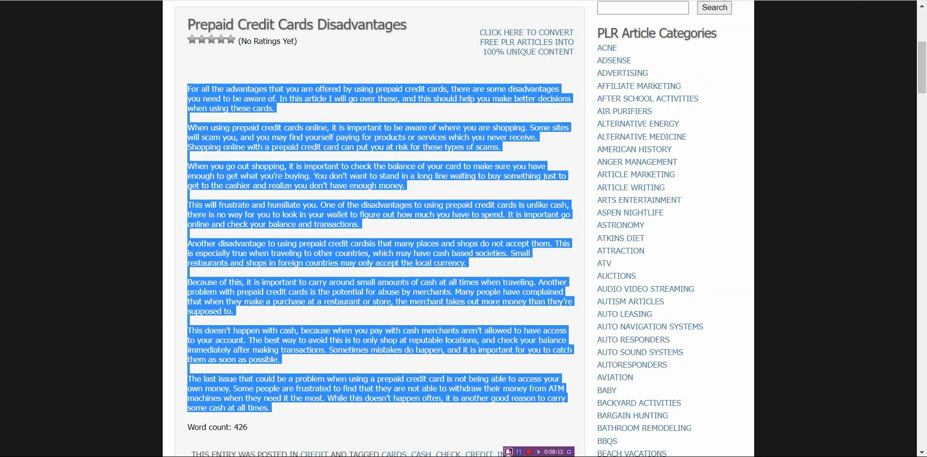
pyautogui.hotkey('ctrl', 'Tab')
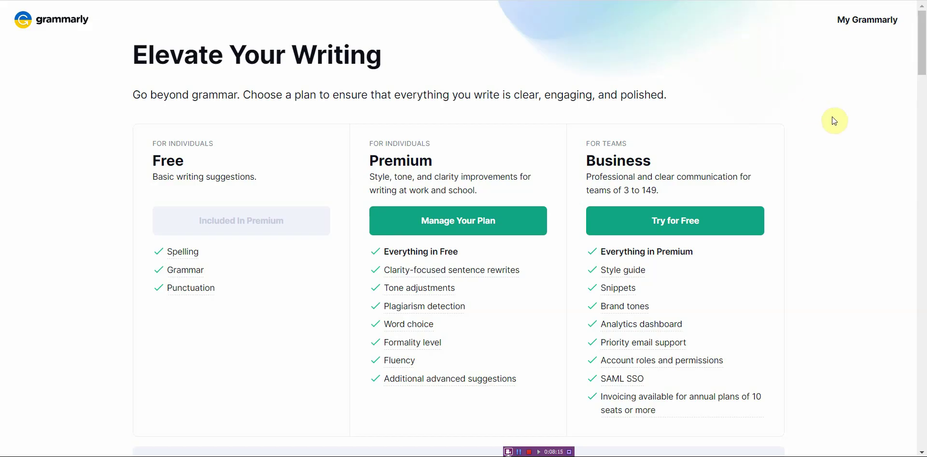
pyautogui.moveTo(920, 62); pyautogui.dragTo(899, 278)
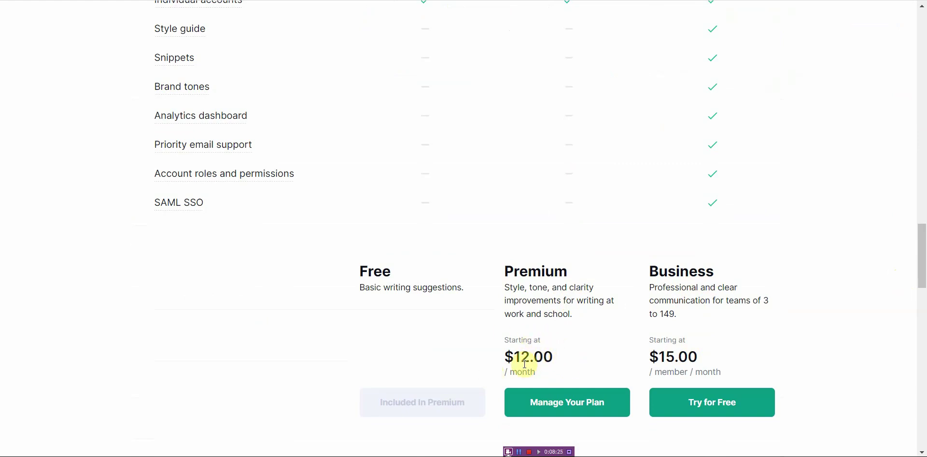
pyautogui.click(548, 403)
pyautogui.moveTo(921, 271)
pyautogui.mouseDown()
pyautogui.moveTo(921, 306)
pyautogui.moveTo(921, 279)
pyautogui.mouseUp()
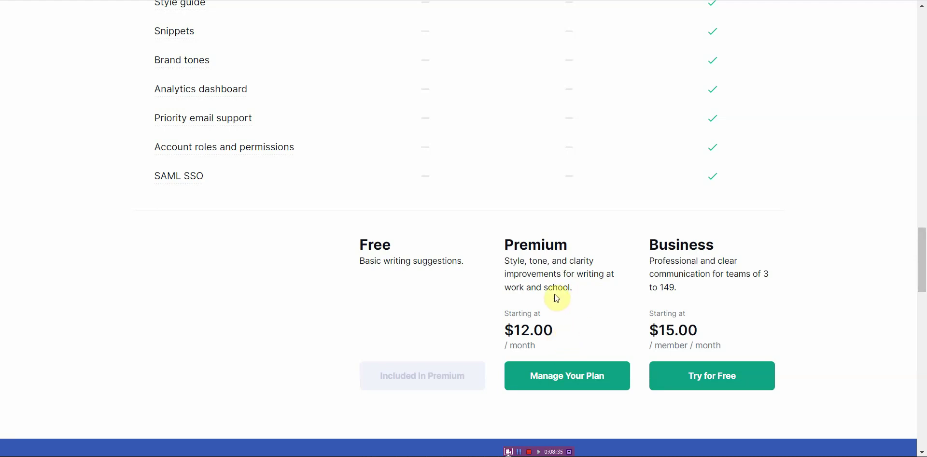
pyautogui.hotkey('ctrl', 'Tab')
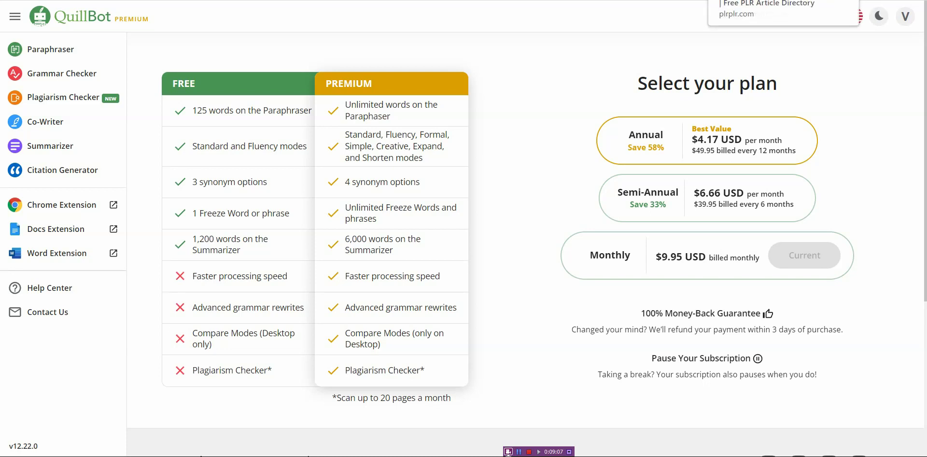
# Step: Return to the Grammarly editor holding the 419-word article scored 78
pyautogui.click(725, 5)
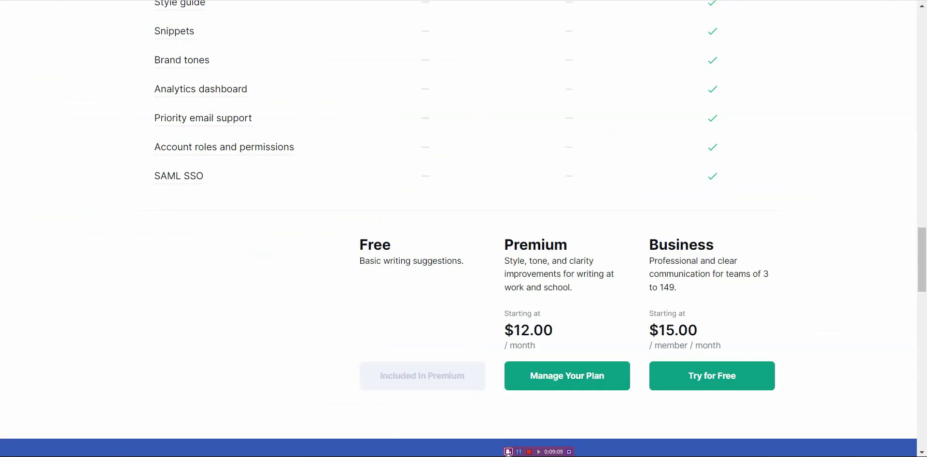
pyautogui.click(698, 9)
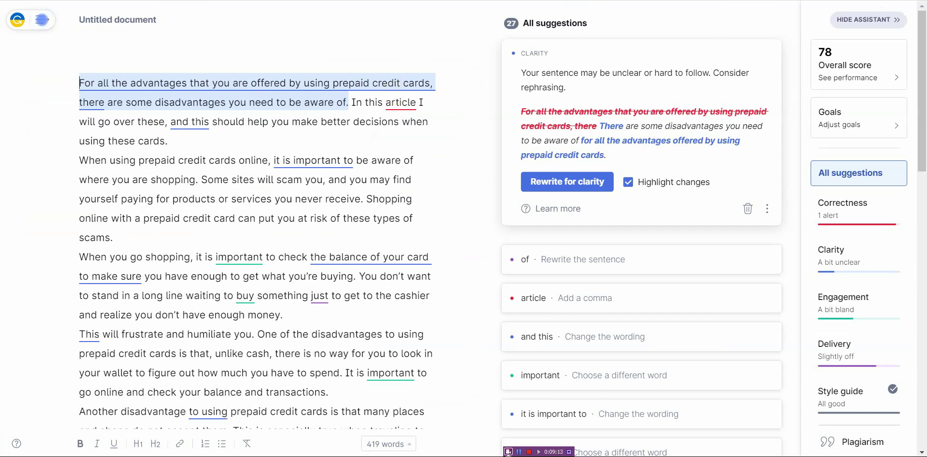
pyautogui.click(701, 5)
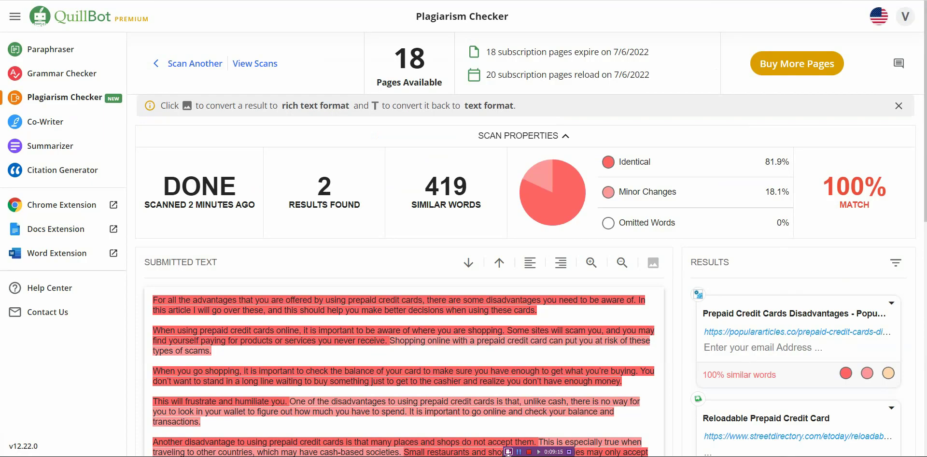
pyautogui.hotkey('ctrl', 'Tab')
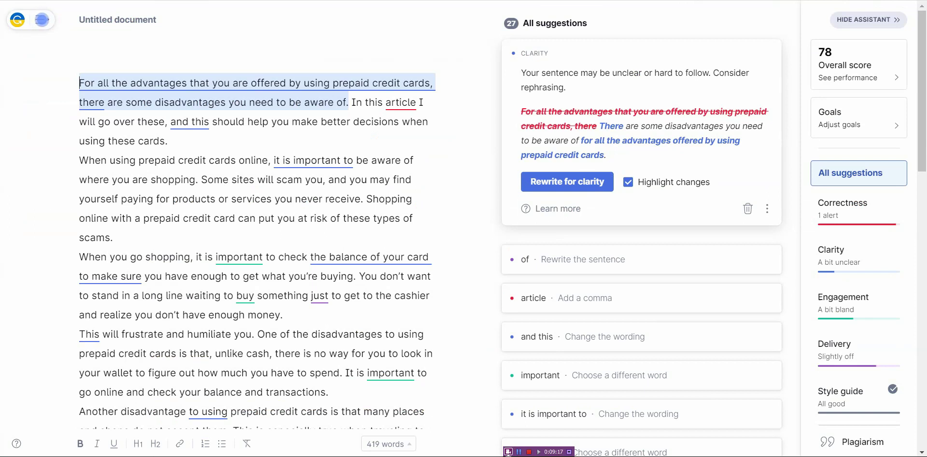
pyautogui.hotkey('ctrl', 'Tab')
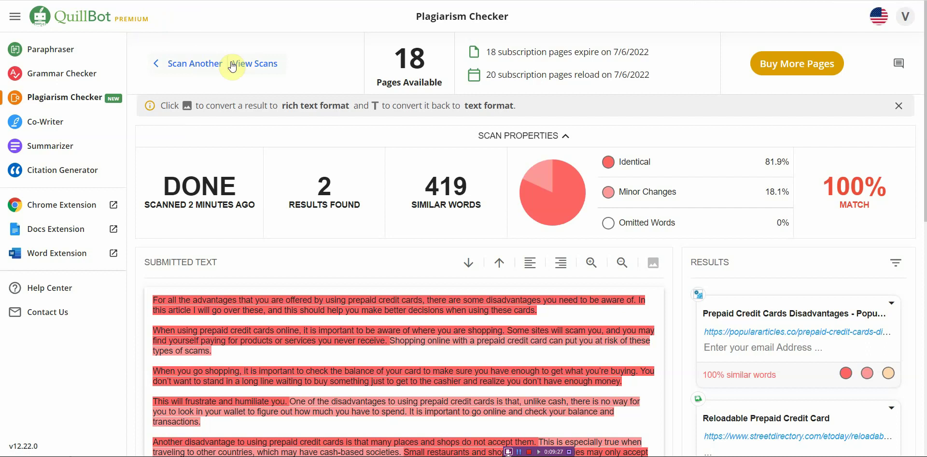
# Step: Paste the 419-word prepaid credit card article into QuillBot's Paraphraser in Expand mode
pyautogui.click(60, 57)
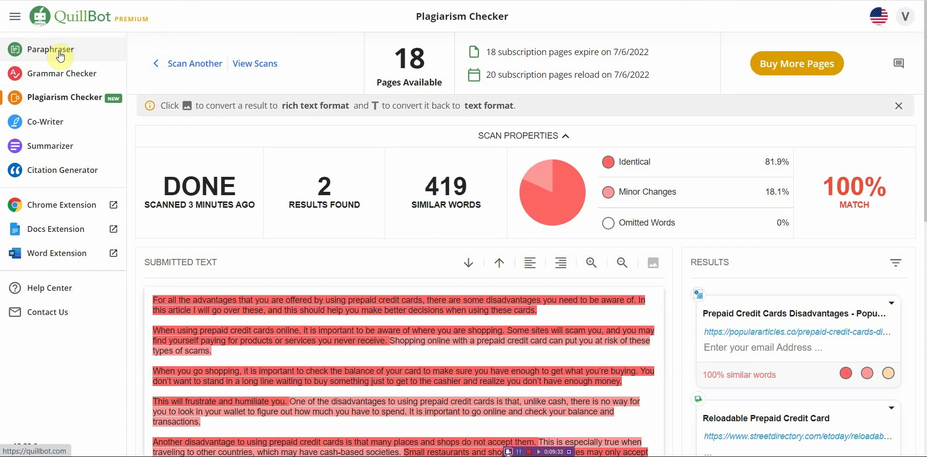
pyautogui.click(60, 57)
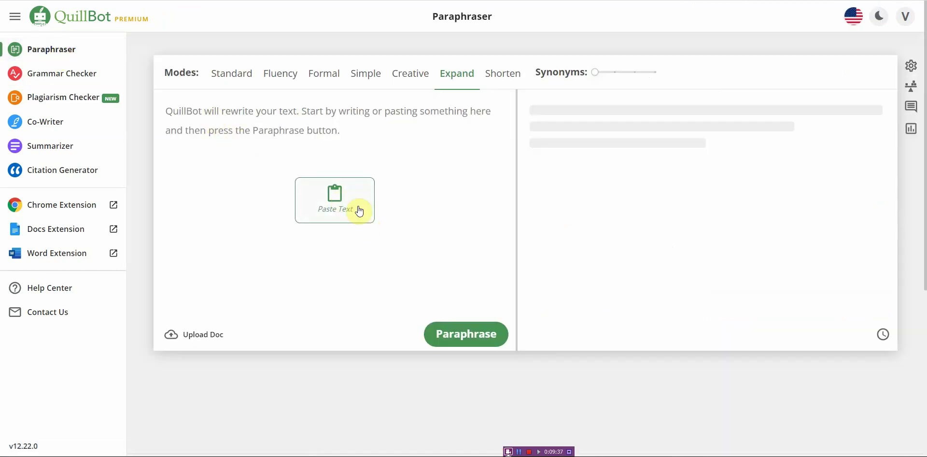
pyautogui.click(209, 116)
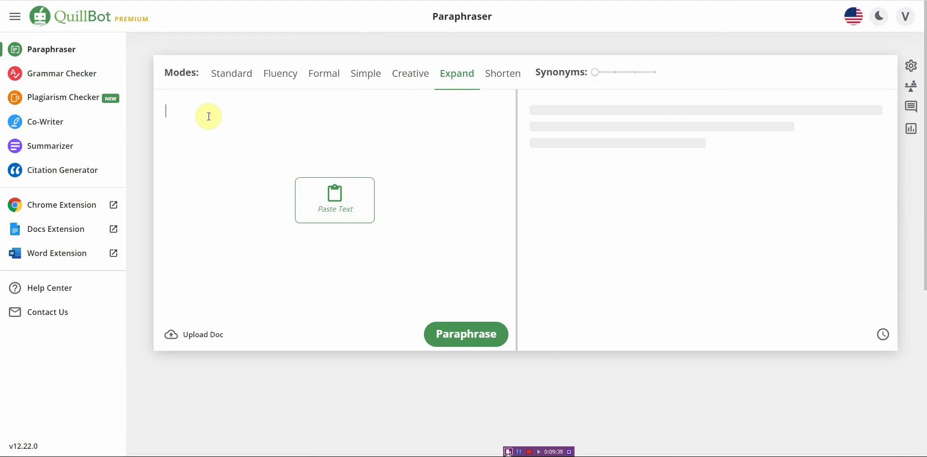
pyautogui.hotkey('ctrl', 'v')
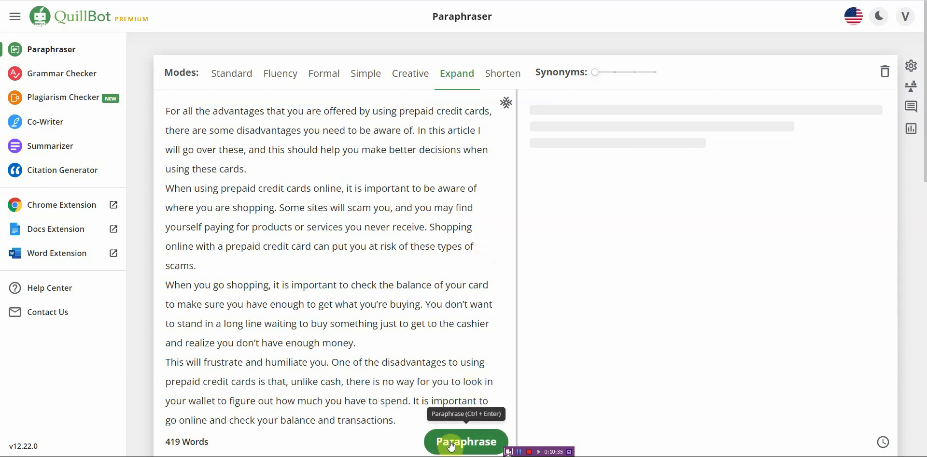
# Step: Run the Expand paraphrase and review the 544-word, 22-sentence rewrite beside the original
pyautogui.click(462, 443)
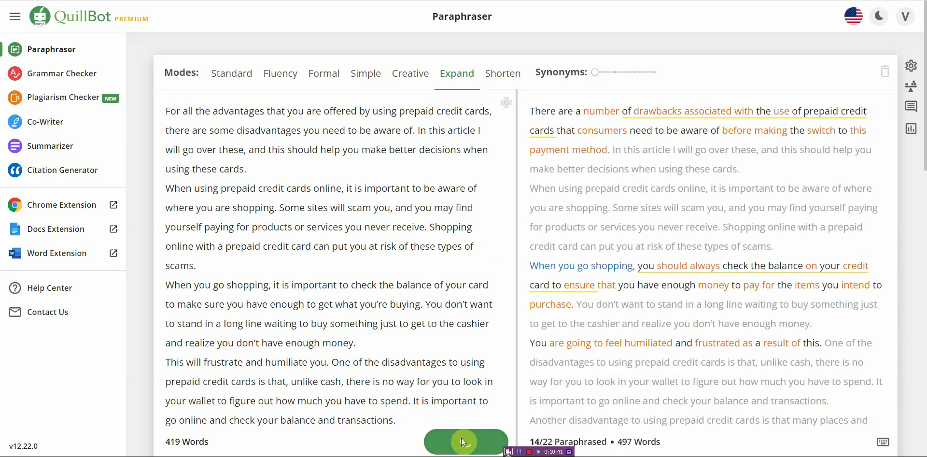
pyautogui.scroll(-6, 922, 170)
pyautogui.scroll(-3, 919, 258)
pyautogui.scroll(10, 919, 258)
pyautogui.scroll(-10, 919, 258)
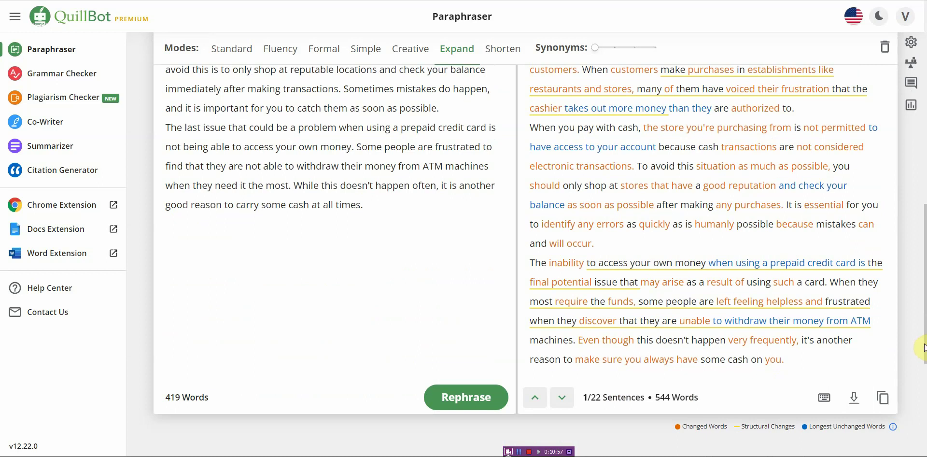
pyautogui.scroll(10, 923, 347)
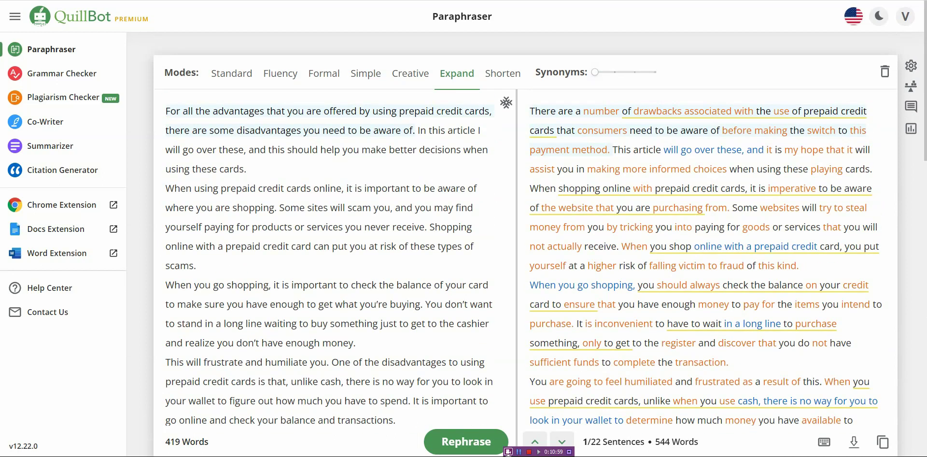
pyautogui.scroll(-1, 536, 236)
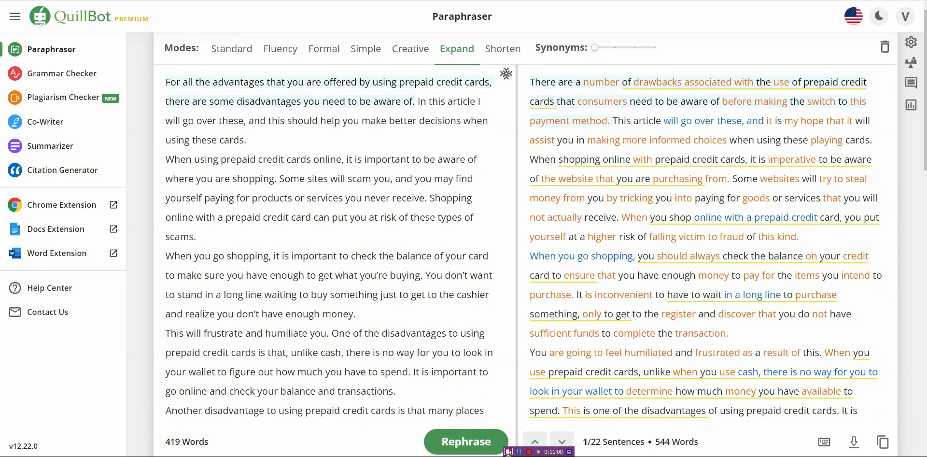
pyautogui.scroll(-5, 923, 212)
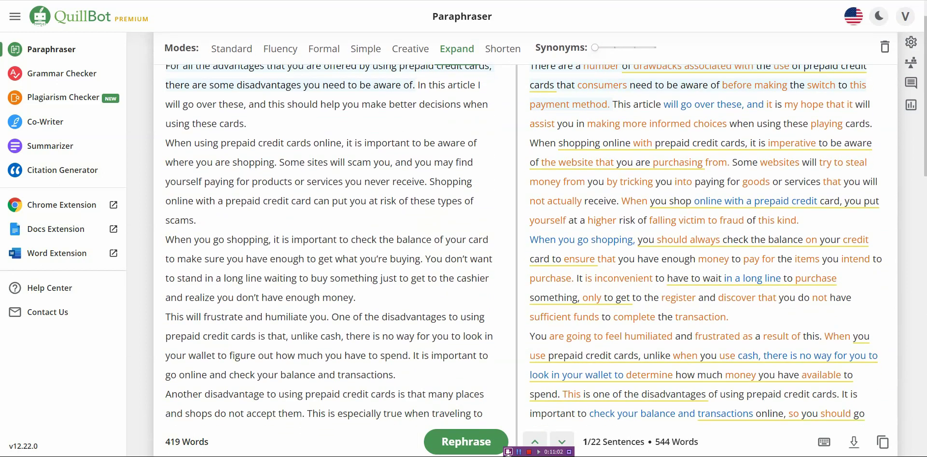
pyautogui.scroll(-5, 923, 212)
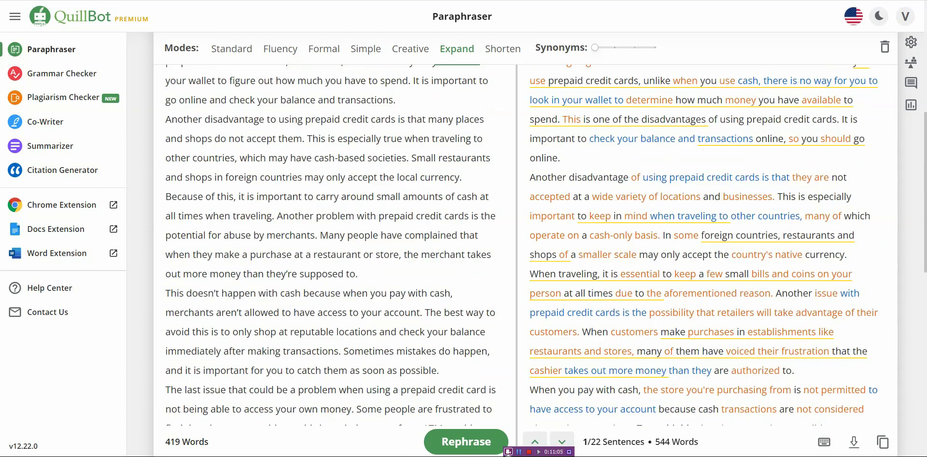
pyautogui.scroll(10, 923, 212)
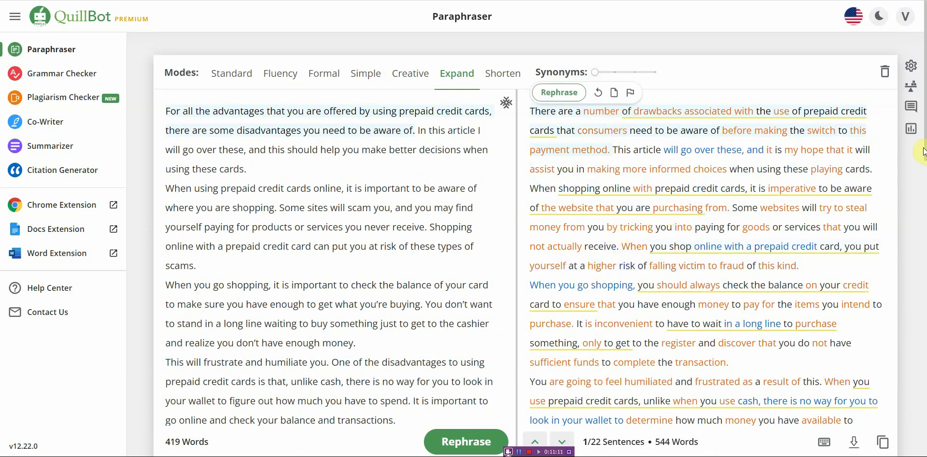
pyautogui.scroll(-3, 925, 151)
pyautogui.moveTo(921, 206); pyautogui.dragTo(923, 366)
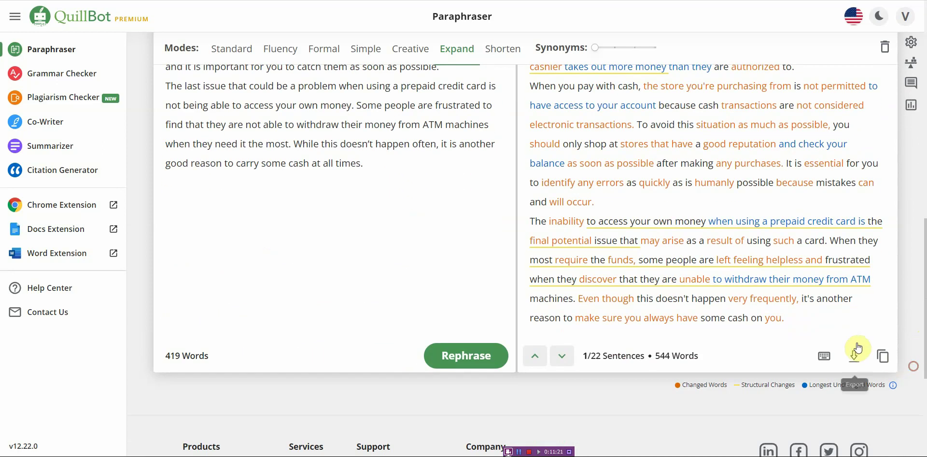
# Step: Copy QuillBot's paraphrase and delete the original 419-word article from the Grammarly document
pyautogui.click(882, 359)
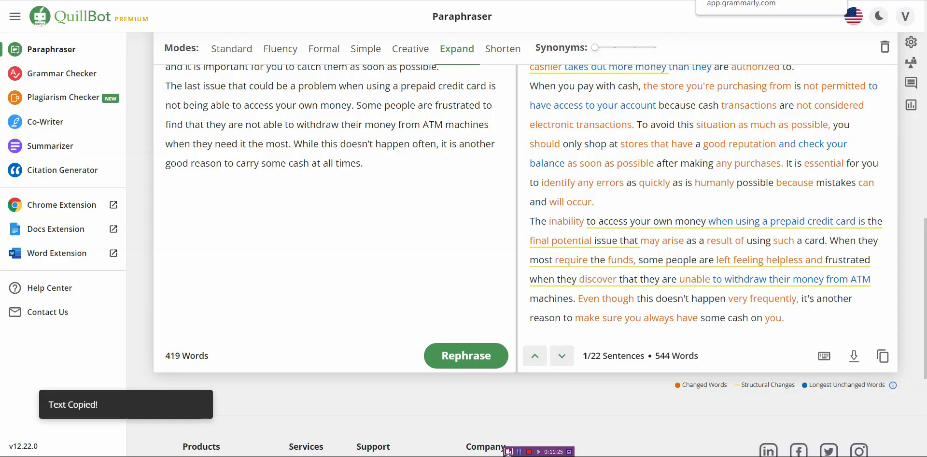
pyautogui.hotkey('ctrl', 'Tab')
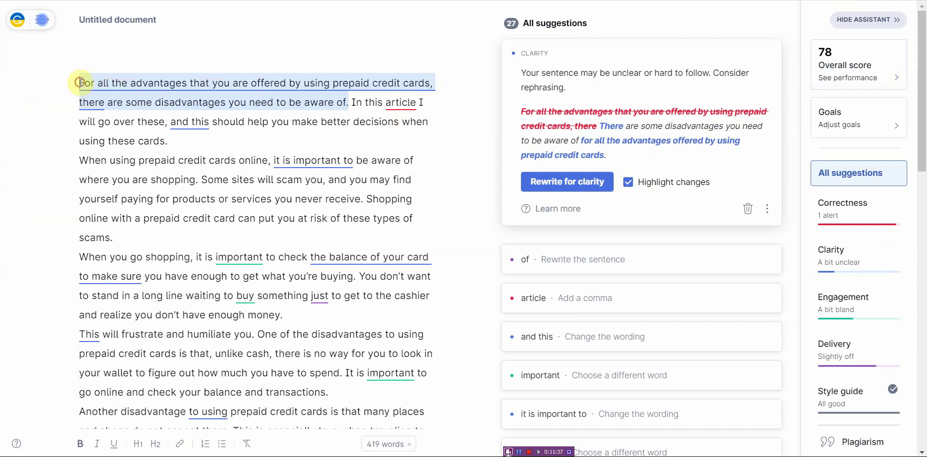
pyautogui.moveTo(83, 87); pyautogui.dragTo(298, 161)
pyautogui.scroll(-10, 408, 201)
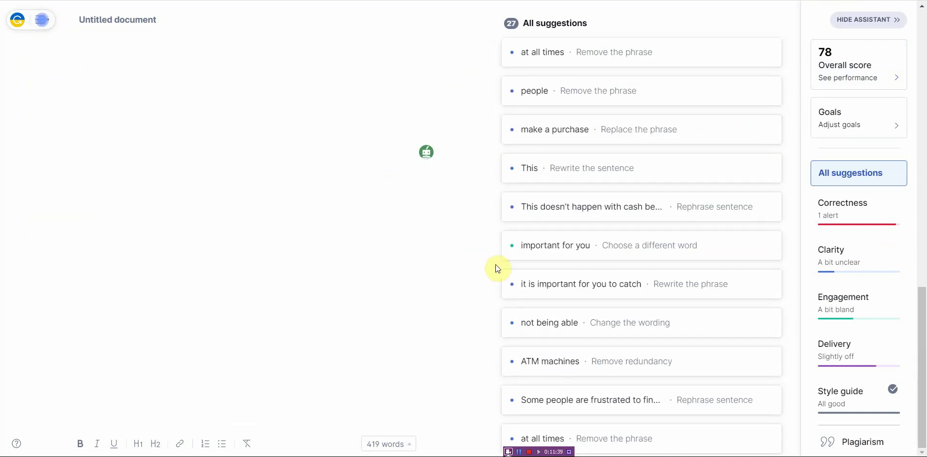
pyautogui.hotkey('ctrl', 'a')
pyautogui.press('Delete')
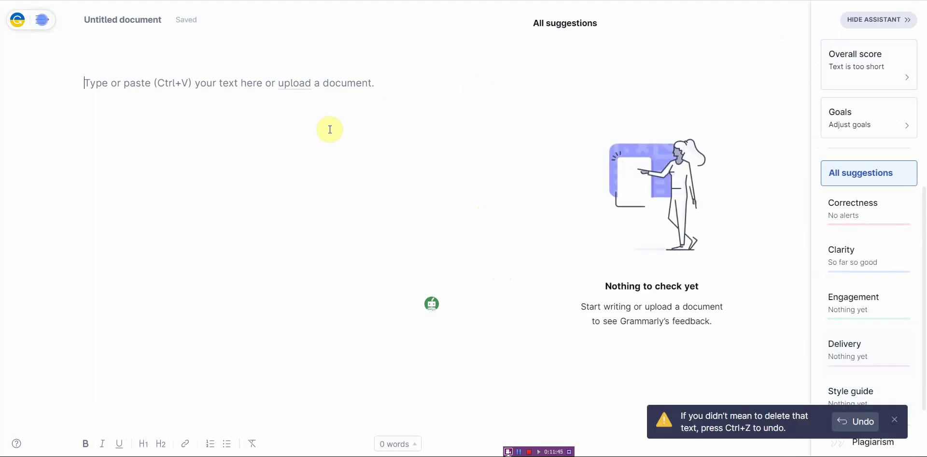
# Step: Paste the 544-word paraphrase into Grammarly and review its score of 80 with 29 suggestions
pyautogui.click(209, 90)
pyautogui.hotkey('ctrl', 'v')
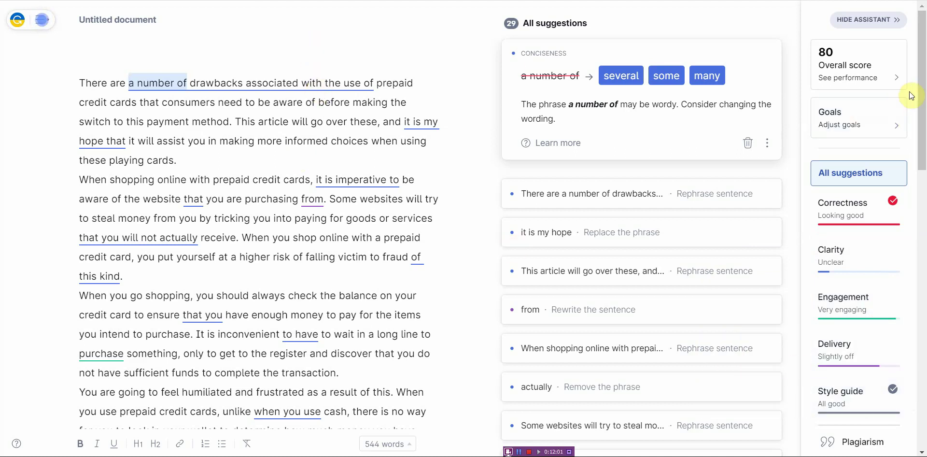
pyautogui.moveTo(923, 102); pyautogui.dragTo(923, 104)
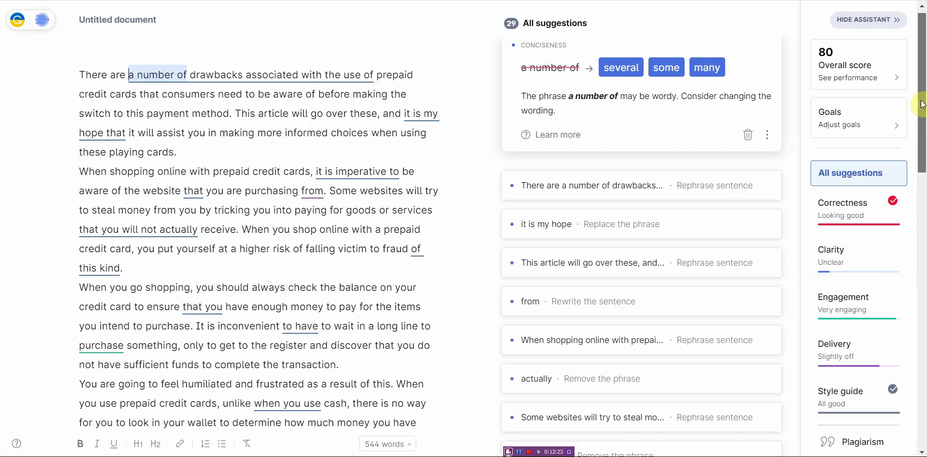
pyautogui.moveTo(923, 104); pyautogui.dragTo(922, 116)
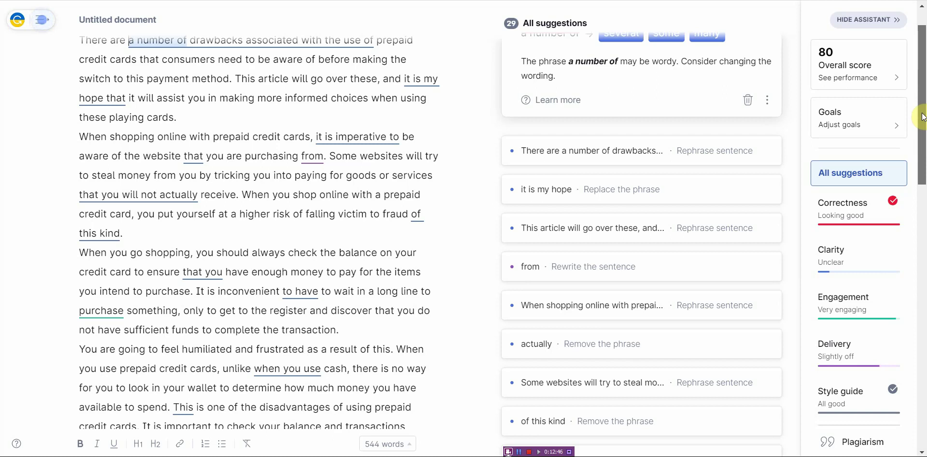
pyautogui.moveTo(922, 117); pyautogui.dragTo(922, 140)
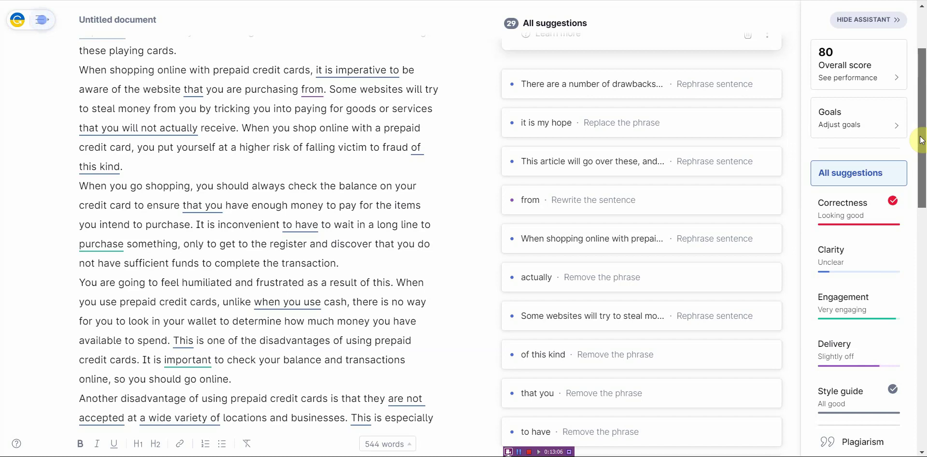
pyautogui.moveTo(921, 140); pyautogui.dragTo(919, 68)
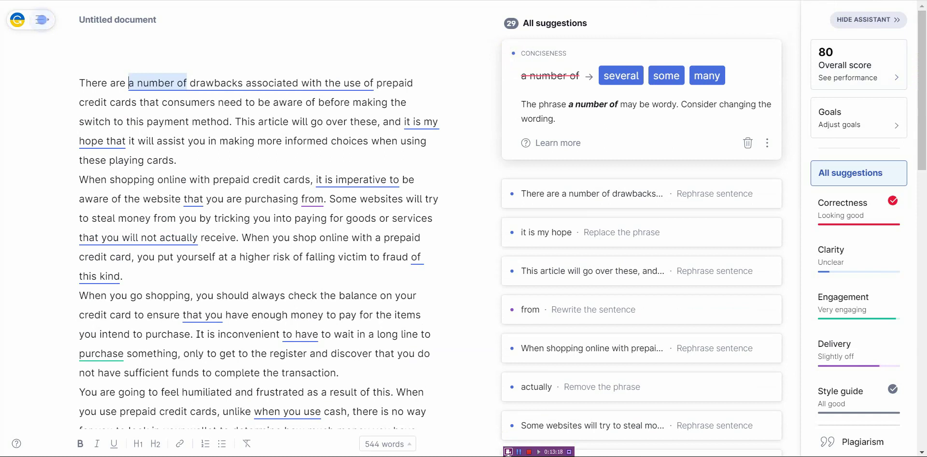
pyautogui.click(701, 2)
# Step: Rewrite the article in Creative mode and copy the full 410-word result
pyautogui.scroll(10, 454, 158)
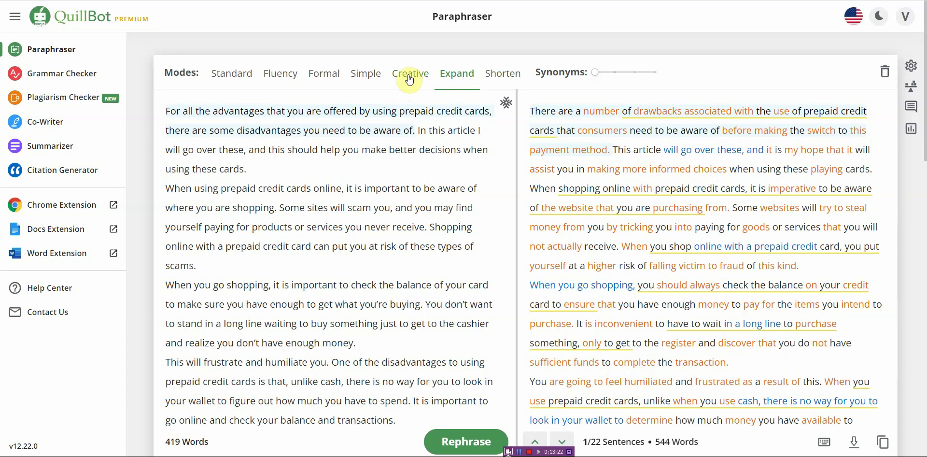
pyautogui.scroll(-15, 405, 333)
pyautogui.scroll(10, 392, 173)
pyautogui.click(423, 77)
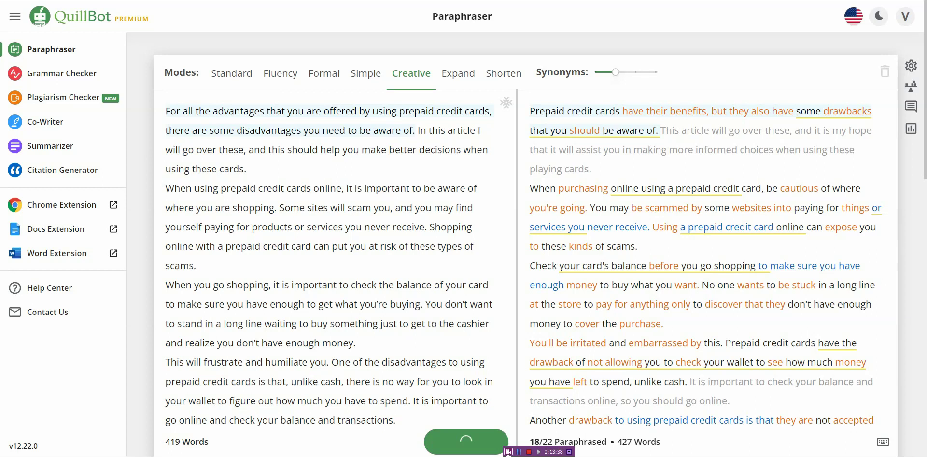
pyautogui.moveTo(922, 186); pyautogui.dragTo(922, 251)
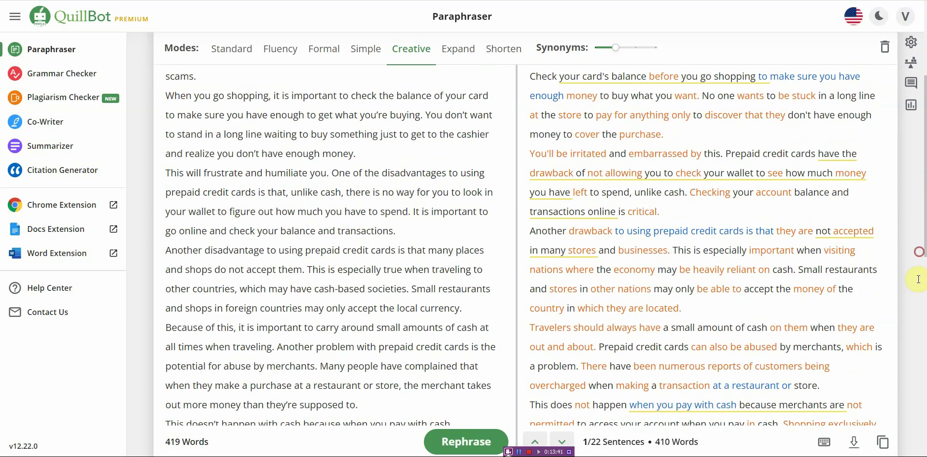
pyautogui.click(883, 442)
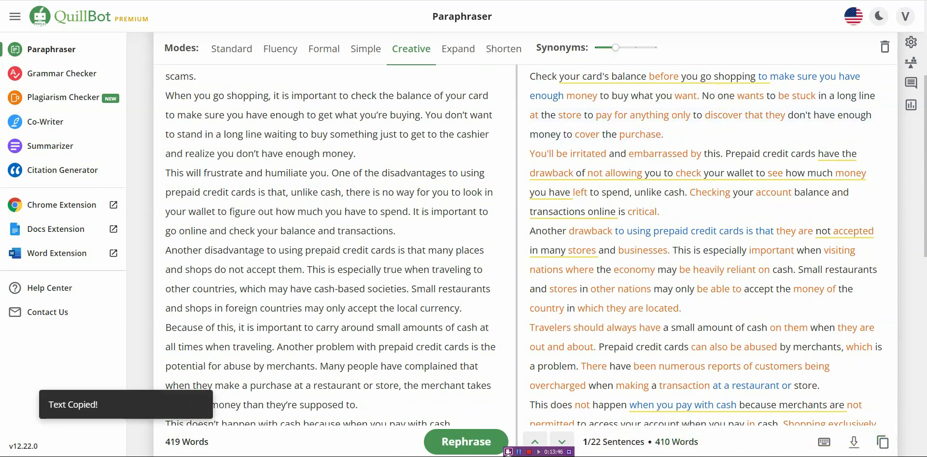
pyautogui.hotkey('alt', 'Tab')
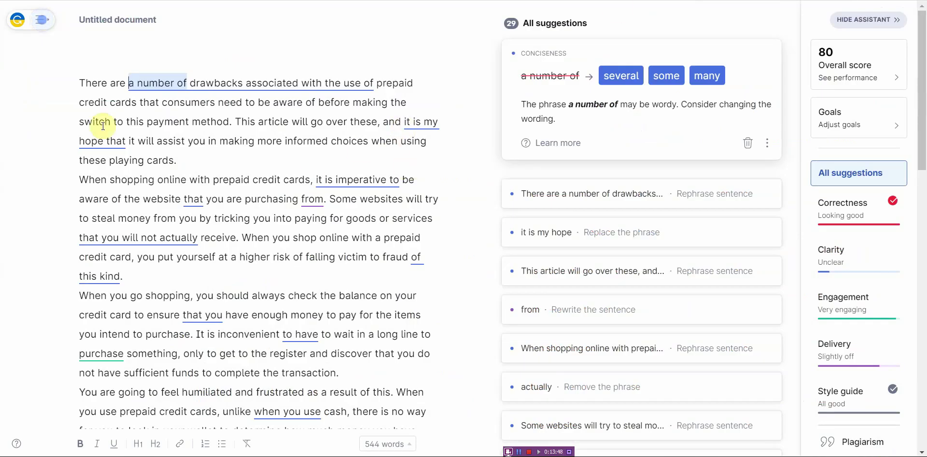
# Step: Replace the Grammarly document text with the 410-word Creative paraphrase
pyautogui.moveTo(80, 82); pyautogui.dragTo(356, 417)
pyautogui.press('BackSpace')
pyautogui.hotkey('ctrl', 'v')
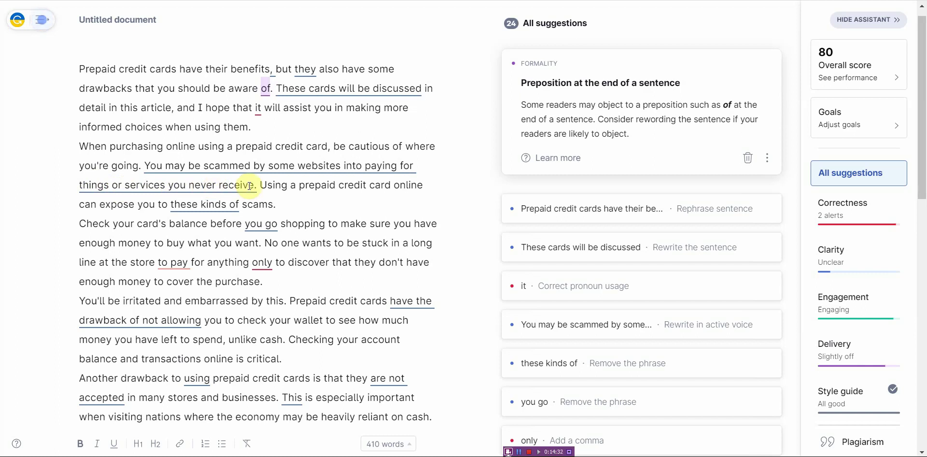
pyautogui.scroll(-10, 414, 183)
pyautogui.scroll(10, 413, 178)
pyautogui.scroll(-10, 413, 174)
pyautogui.scroll(10, 408, 164)
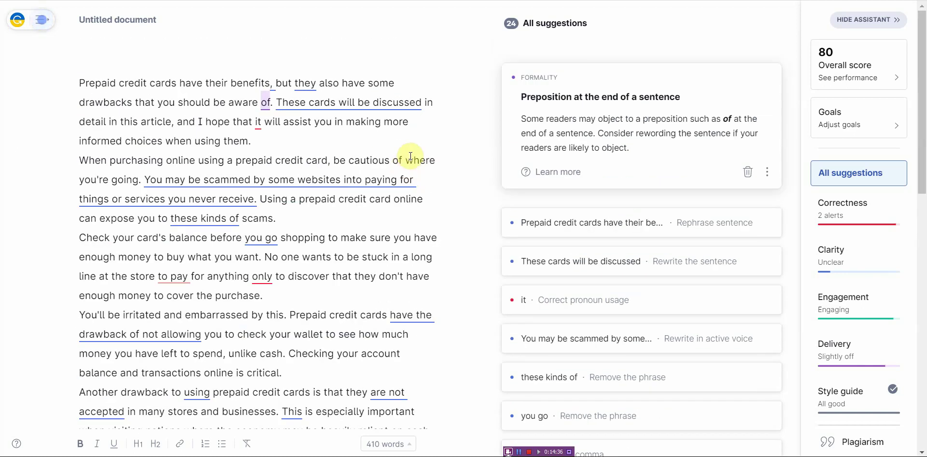
# Step: Review Grammarly's suggestions on the Creative rewrite, scored 80 with 24 suggestions
pyautogui.click(331, 104)
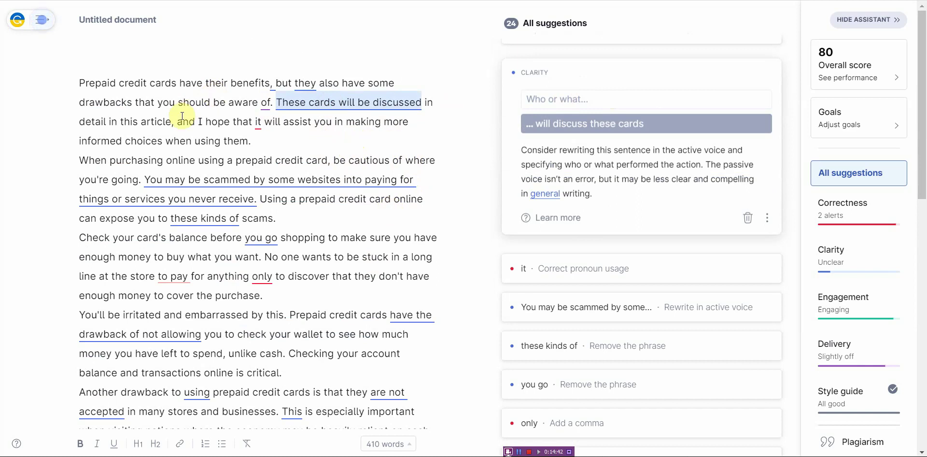
pyautogui.click(340, 140)
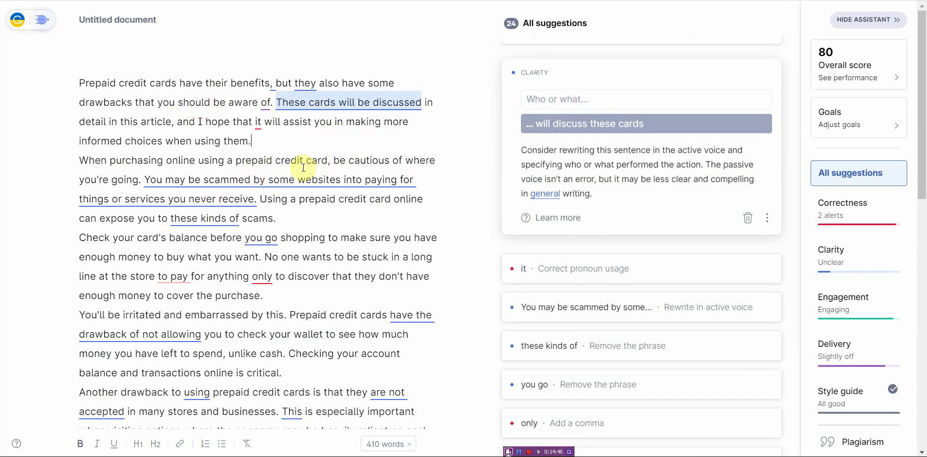
pyautogui.hotkey('ctrl', 'End')
pyautogui.hotkey('ctrl', 'Home')
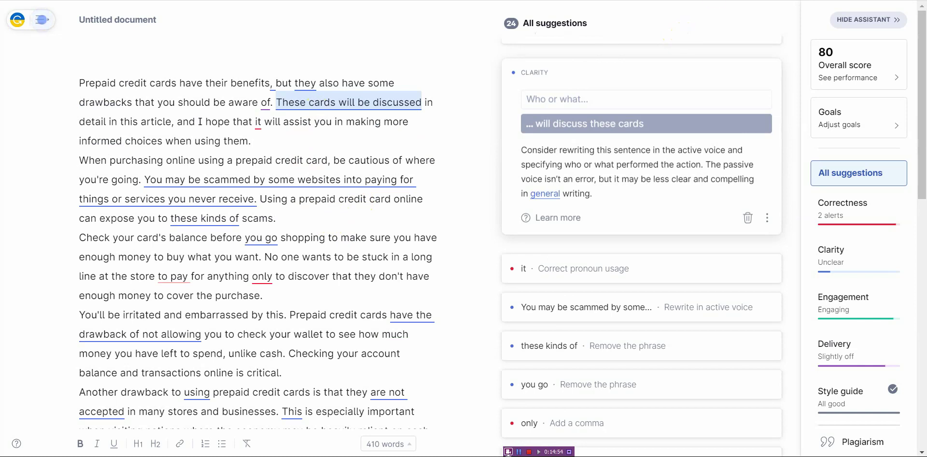
pyautogui.hotkey('ctrl', 'Tab')
pyautogui.hotkey('ctrl', 'Tab')
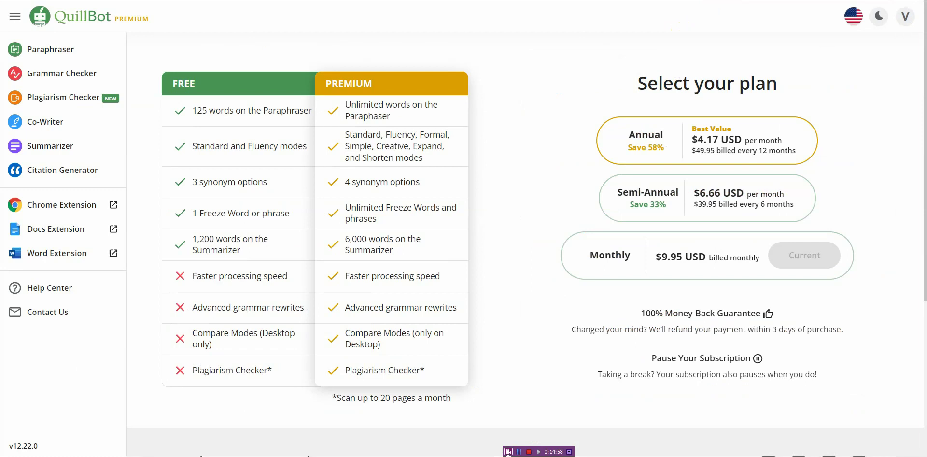
# Step: Compare QuillBot's plan prices against Grammarly's pricing, then go back to the Paraphraser
pyautogui.hotkey('ctrl', 'Tab')
pyautogui.hotkey('ctrl', 'shift', 'Tab')
pyautogui.hotkey('ctrl', 'Tab')
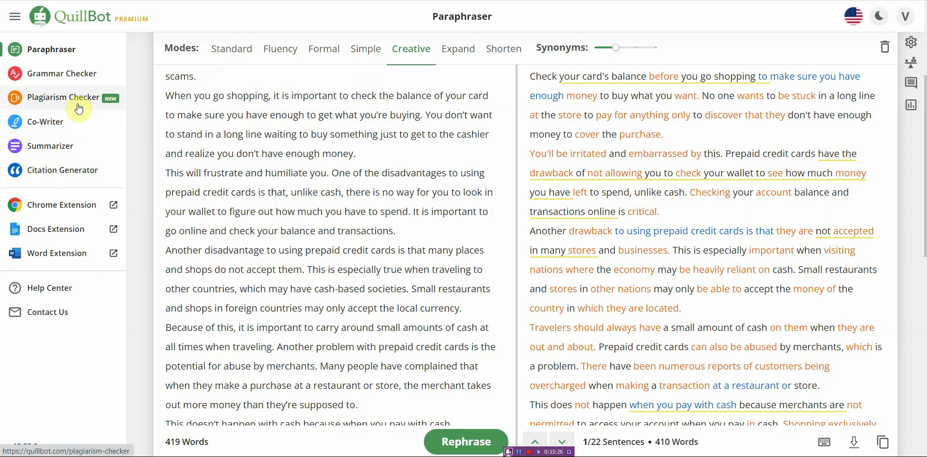
# Step: Open QuillBot's Summarizer from the sidebar, then bring the Grammarly document back into view
pyautogui.click(68, 127)
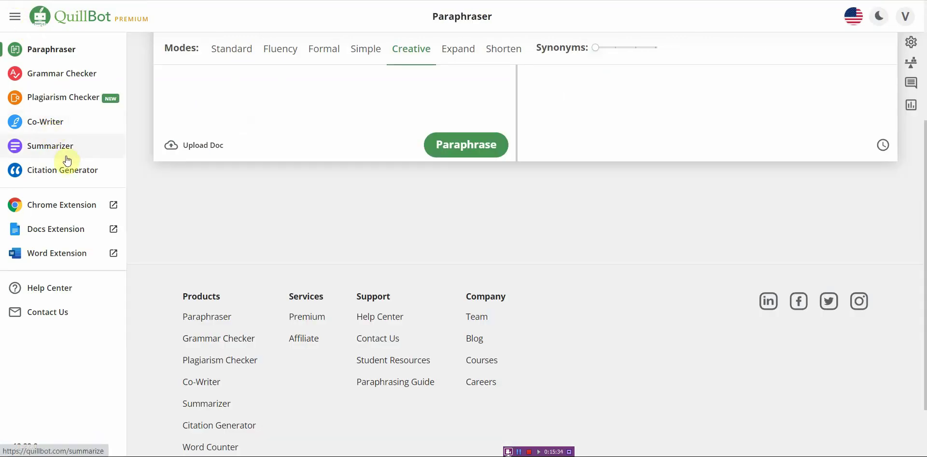
pyautogui.click(82, 153)
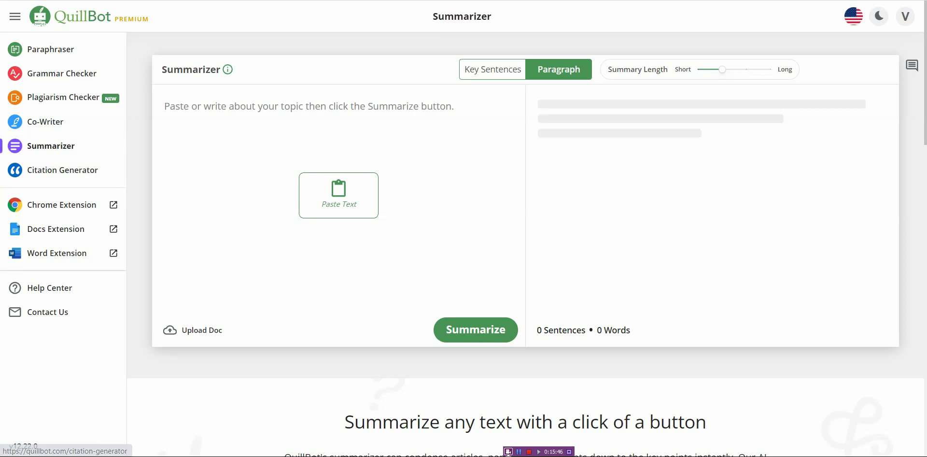
pyautogui.hotkey('alt', 'Tab')
pyautogui.hotkey('alt', 'Tab')
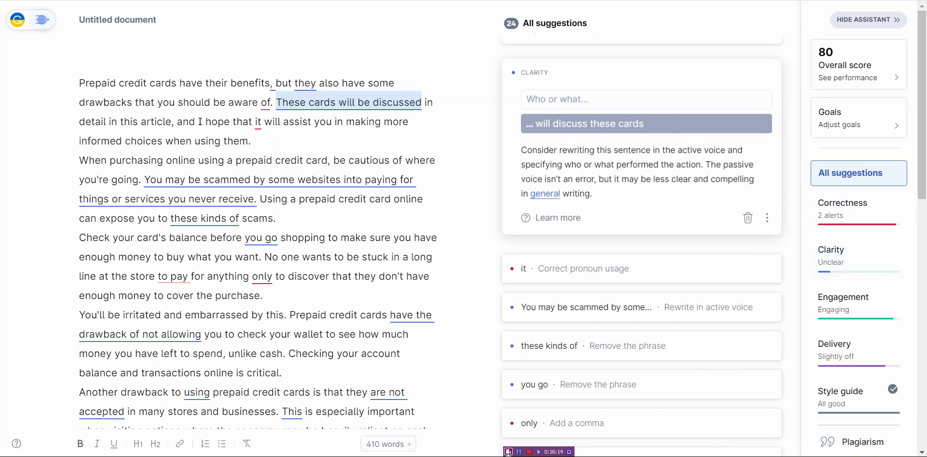
# Step: Switch from the Grammarly document back to QuillBot's empty Summarizer page
pyautogui.hotkey('ctrl', 'Tab')
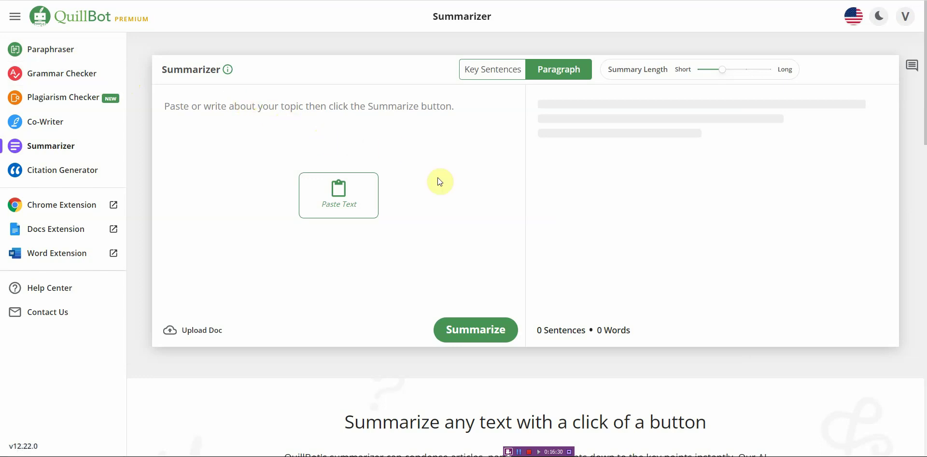
# Step: Run QuillBot's Grammar Checker on the 419-word prepaid credit cards article, finding 0 errors
pyautogui.click(80, 78)
pyautogui.scroll(-10, 515, 396)
pyautogui.scroll(10, 520, 284)
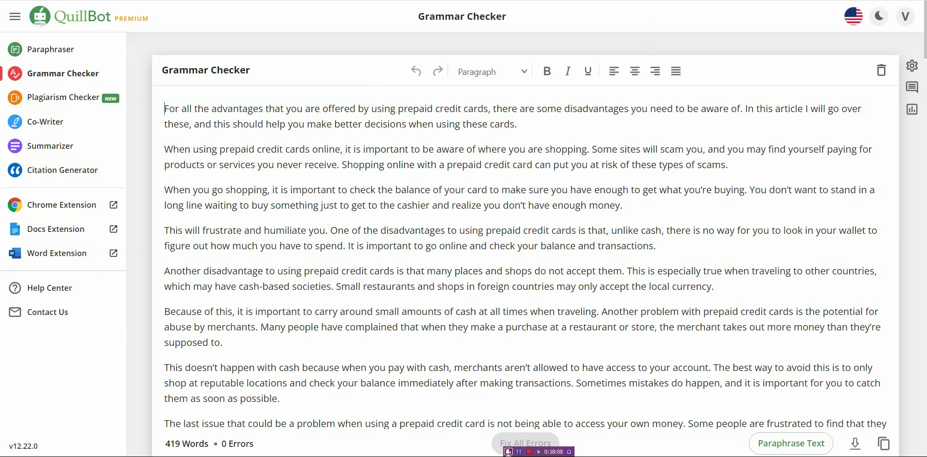
pyautogui.click(724, 0)
pyautogui.click(715, 0)
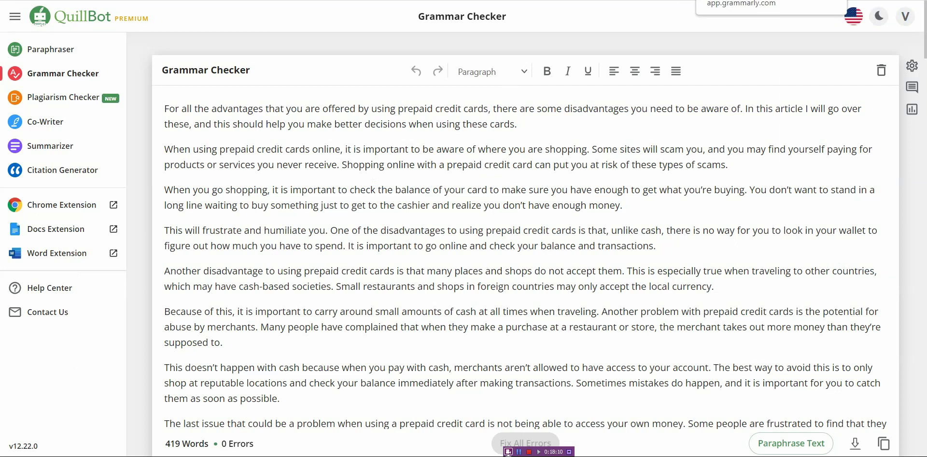
pyautogui.click(724, 1)
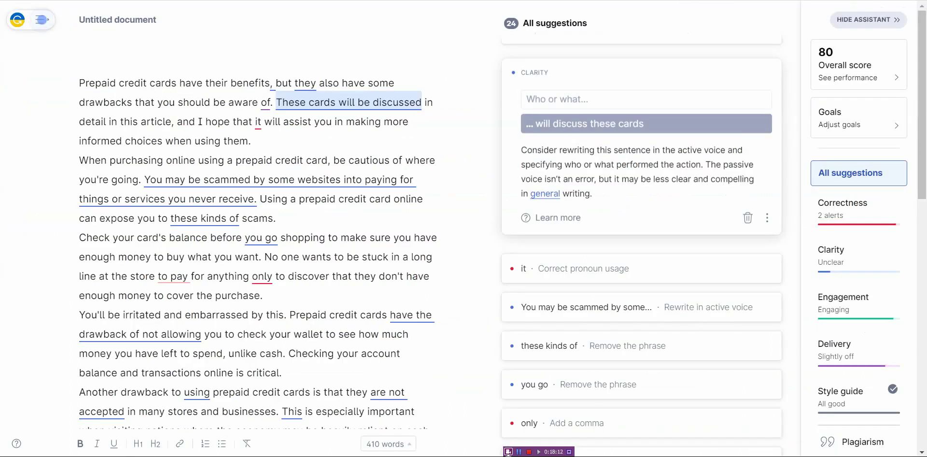
pyautogui.click(714, 1)
pyautogui.click(249, 166)
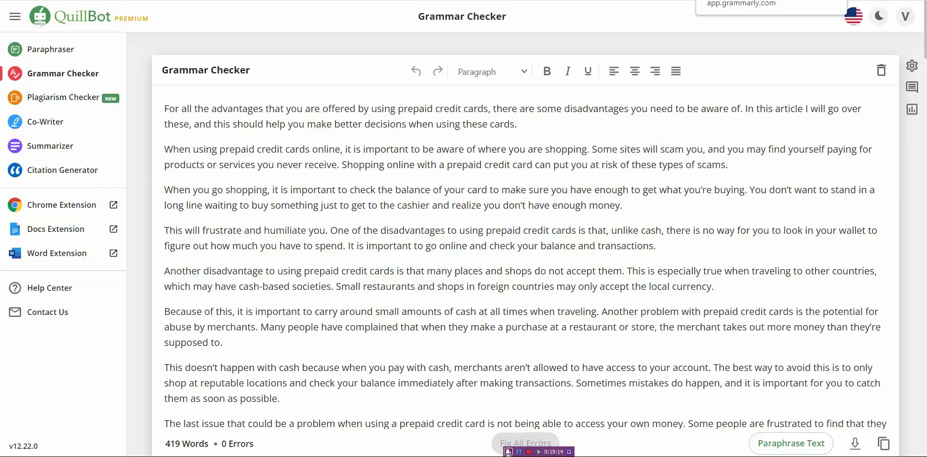
pyautogui.hotkey('ctrl', 'Tab')
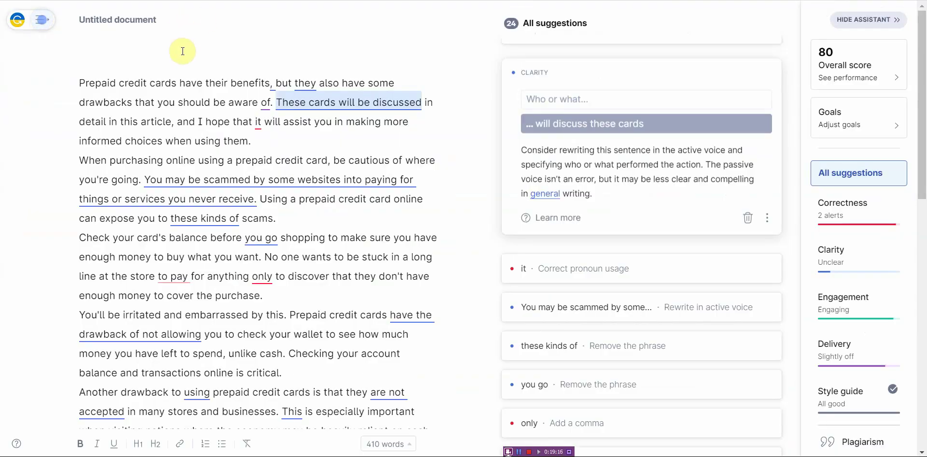
pyautogui.click(332, 146)
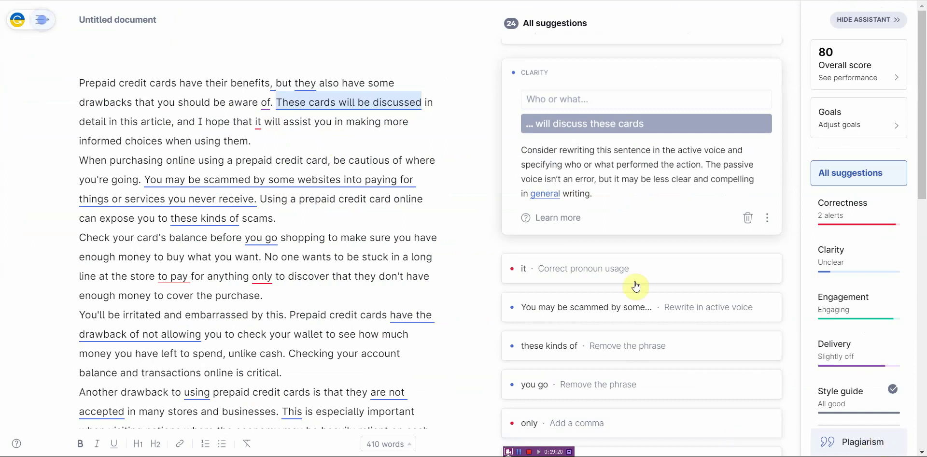
pyautogui.click(681, 2)
# Step: Return to the Grammarly document with the 410-word paraphrase scored 80 with 24 suggestions
pyautogui.click(681, 2)
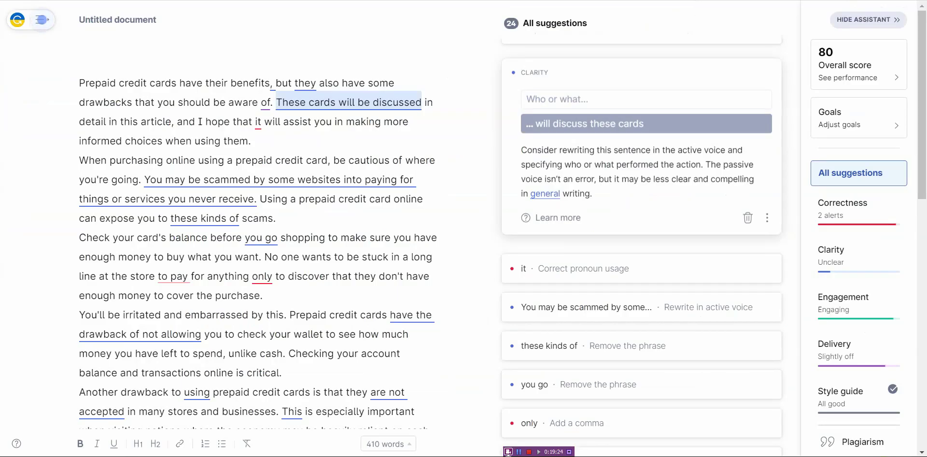